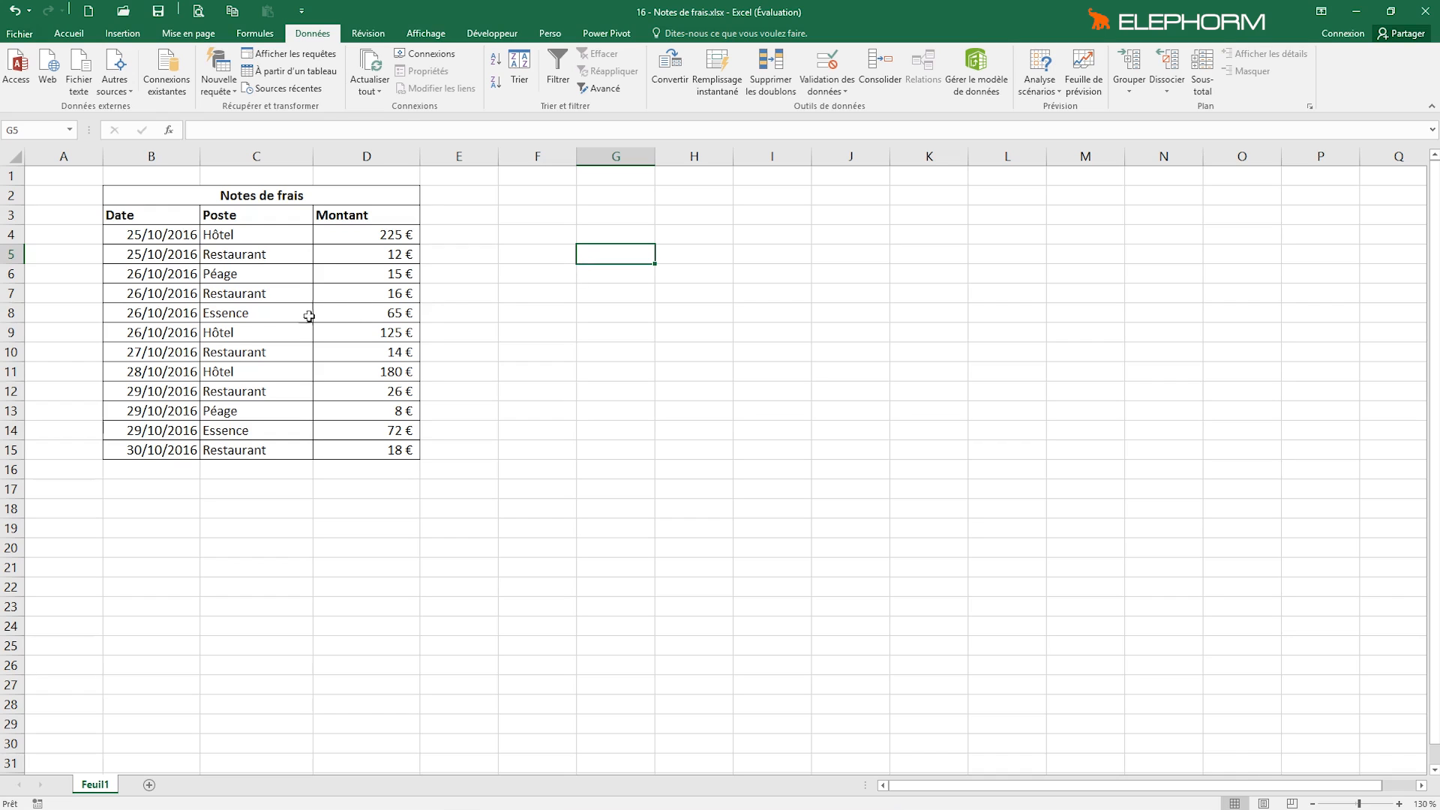
Copy the Poste entries in C4:C15 and paste them into column G starting at G4.
left_click(260, 237)
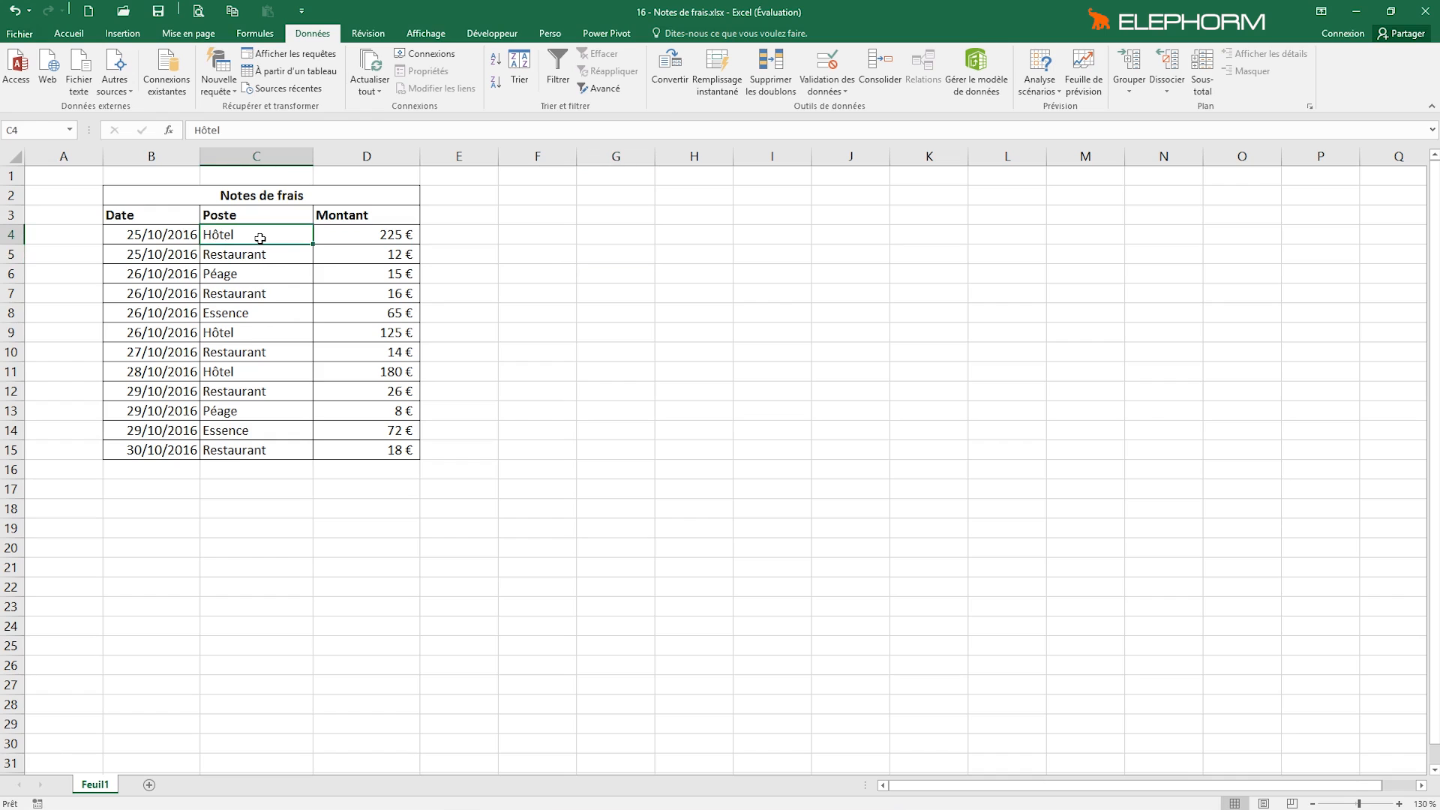
left_click_drag(259, 238, 250, 449)
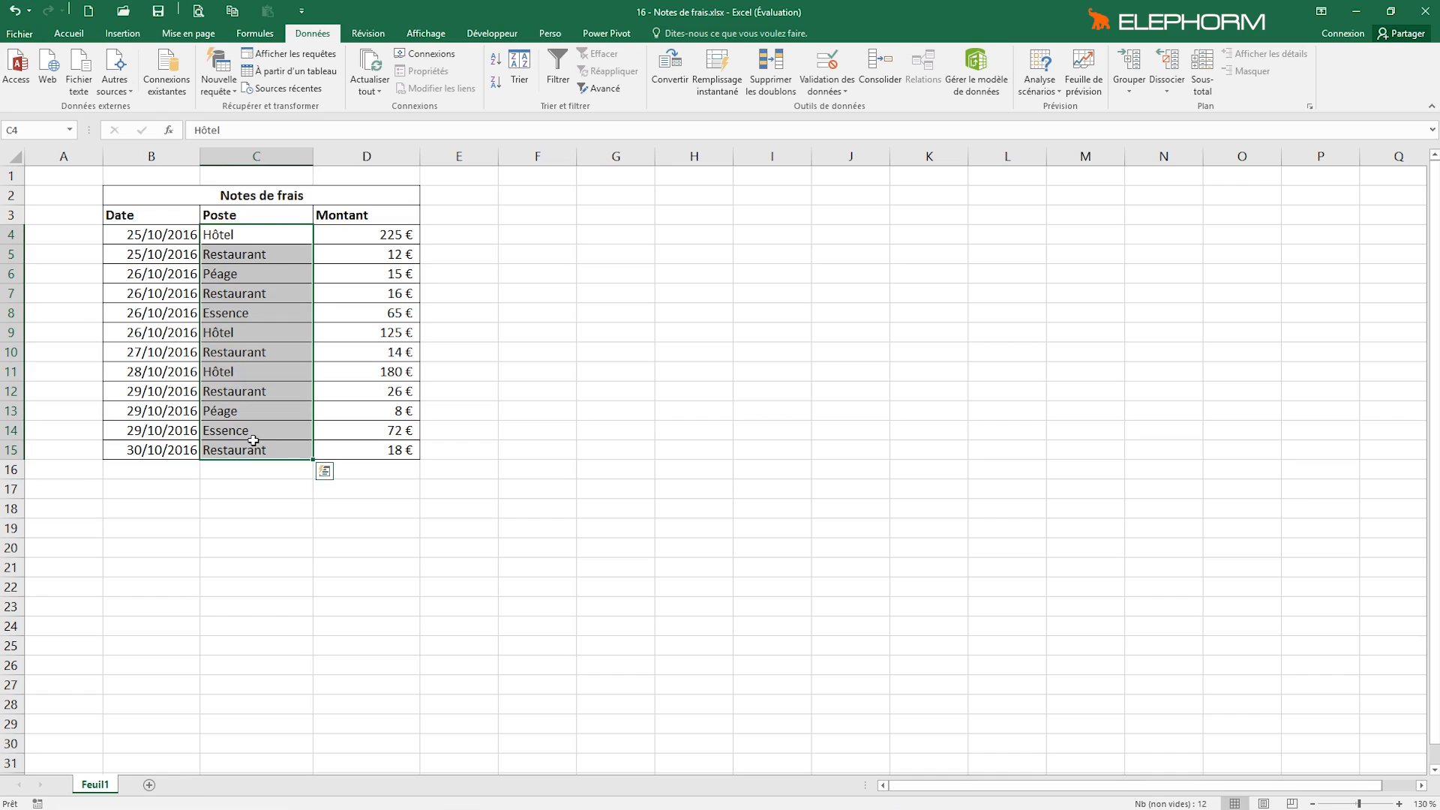
key("ctrl+c")
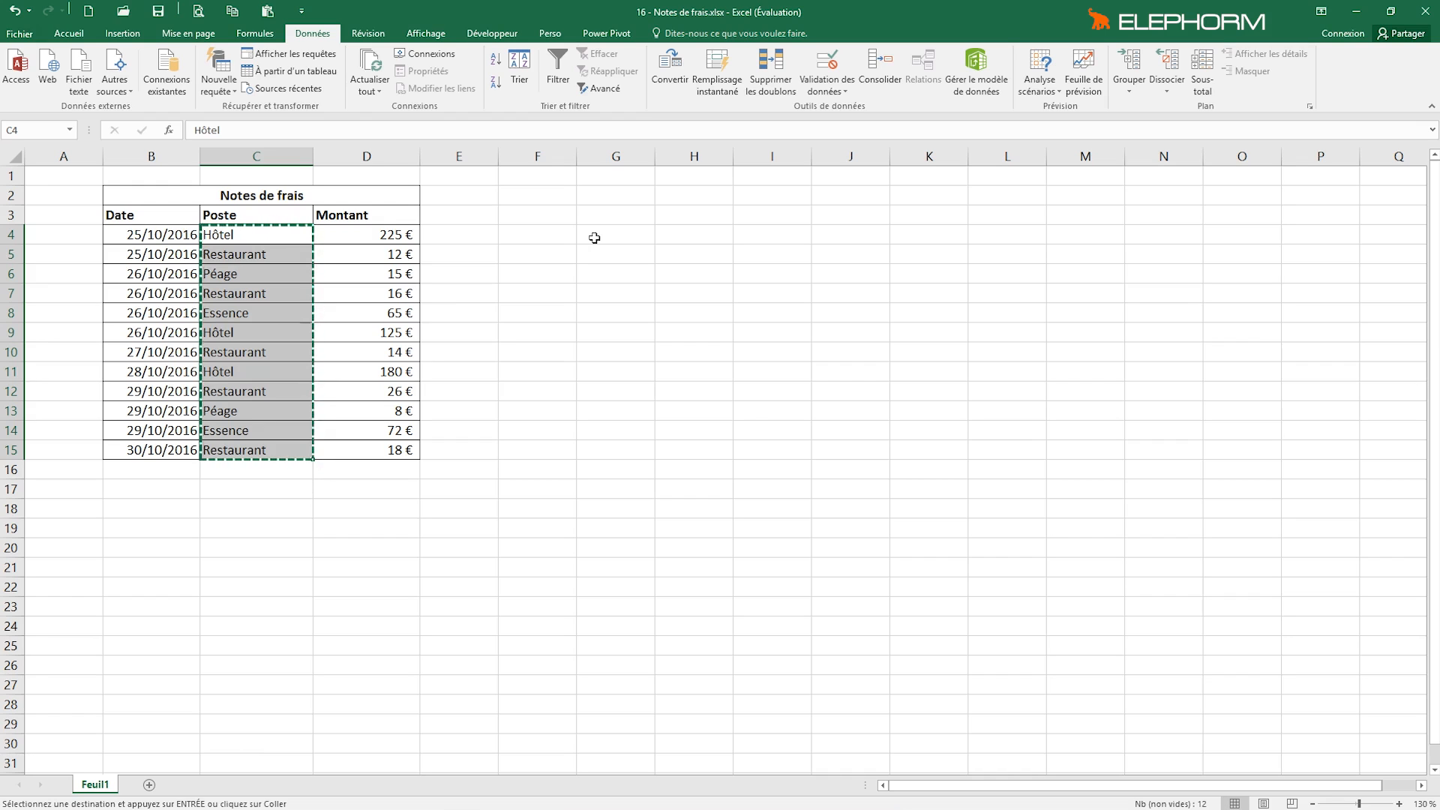
left_click(594, 238)
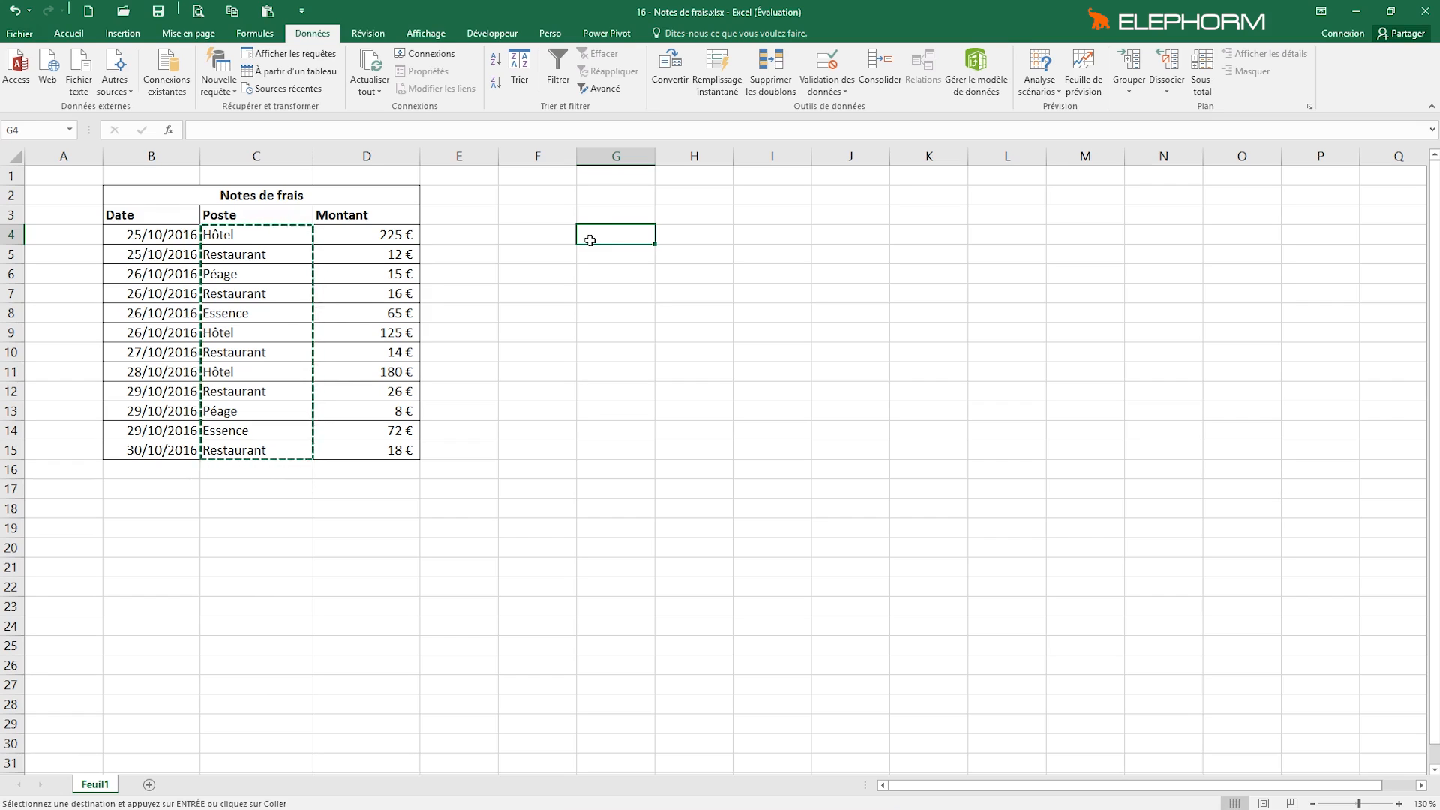
key("ctrl+v")
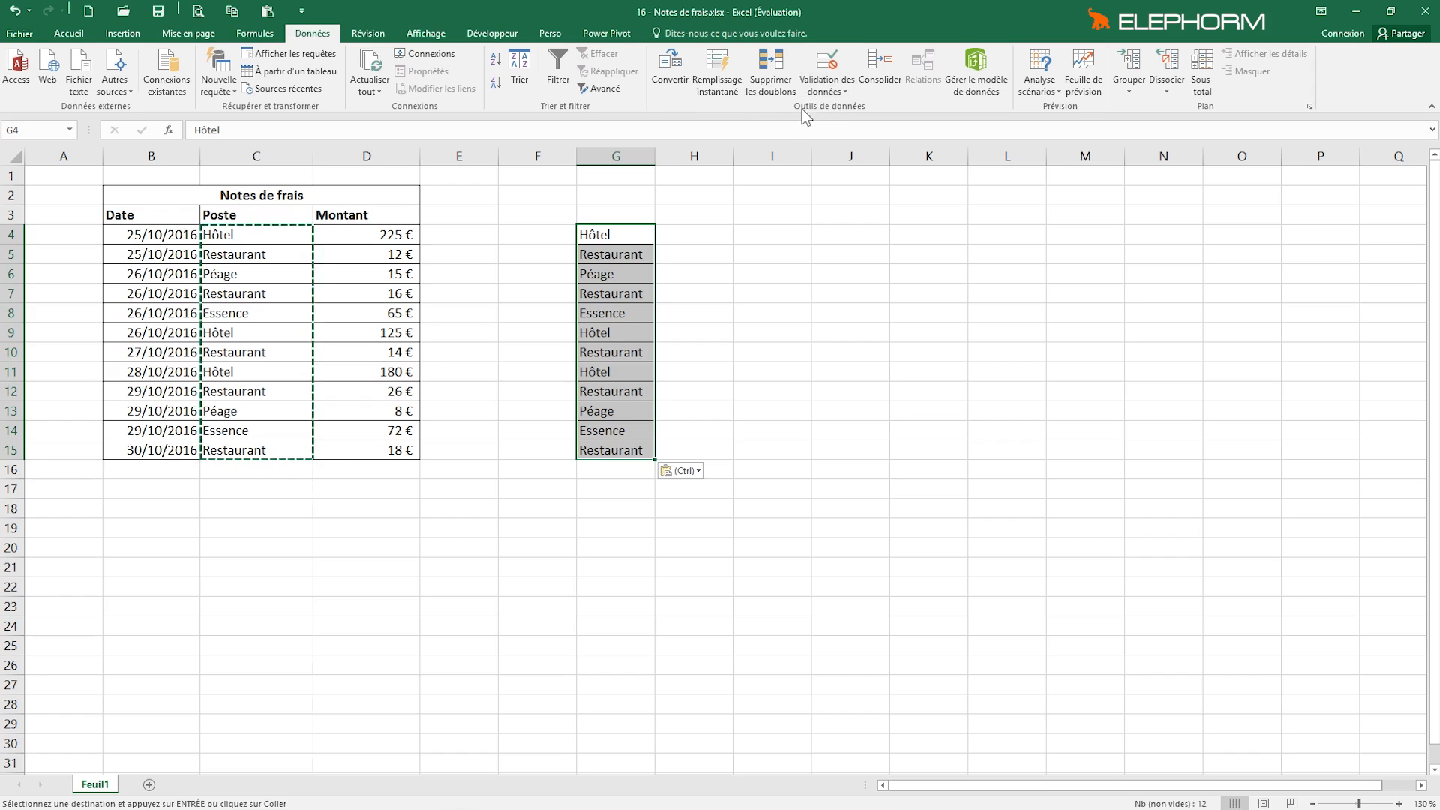
Remove the duplicates from the pasted list in column G, treating the data as having no headers.
left_click(785, 64)
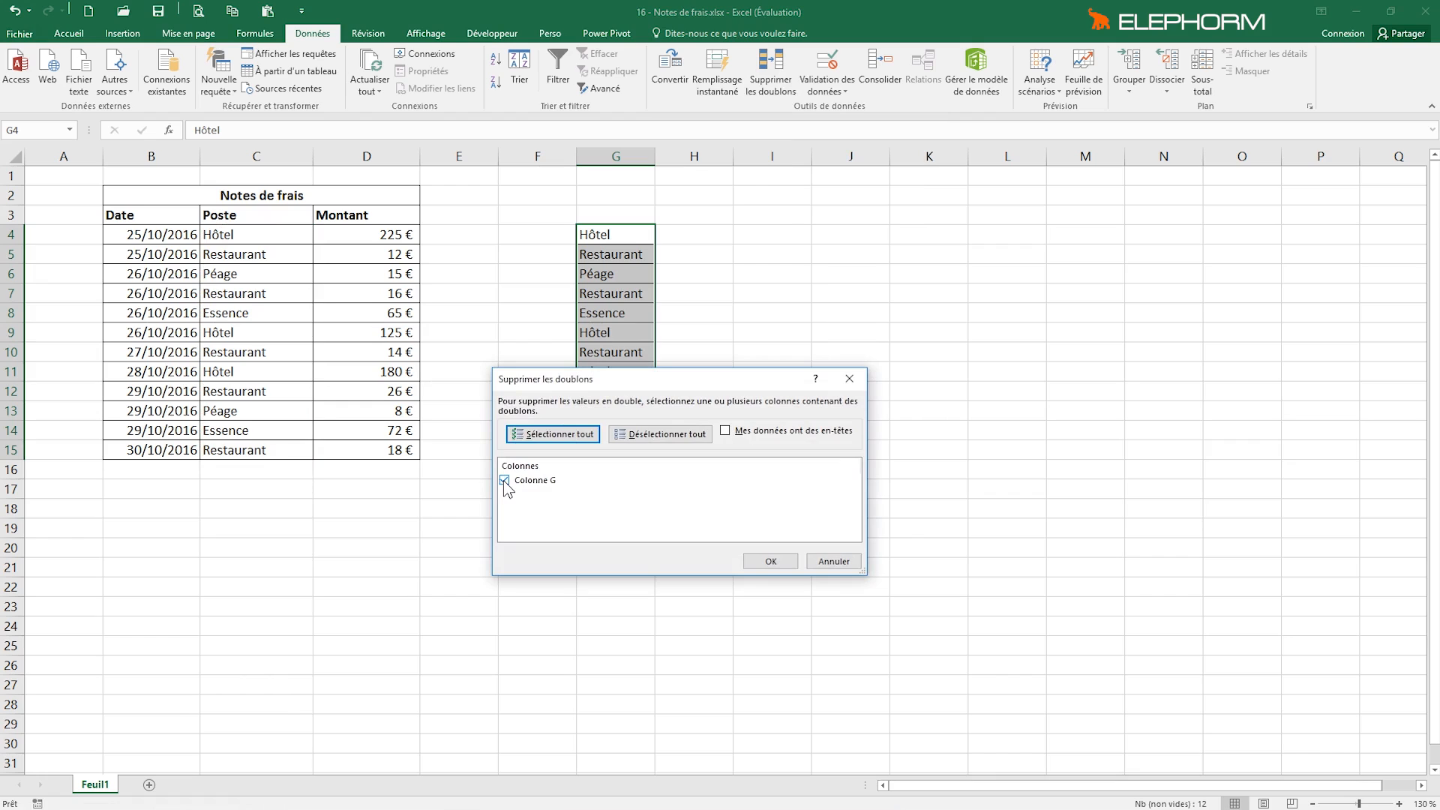
left_click(555, 438)
left_click(782, 566)
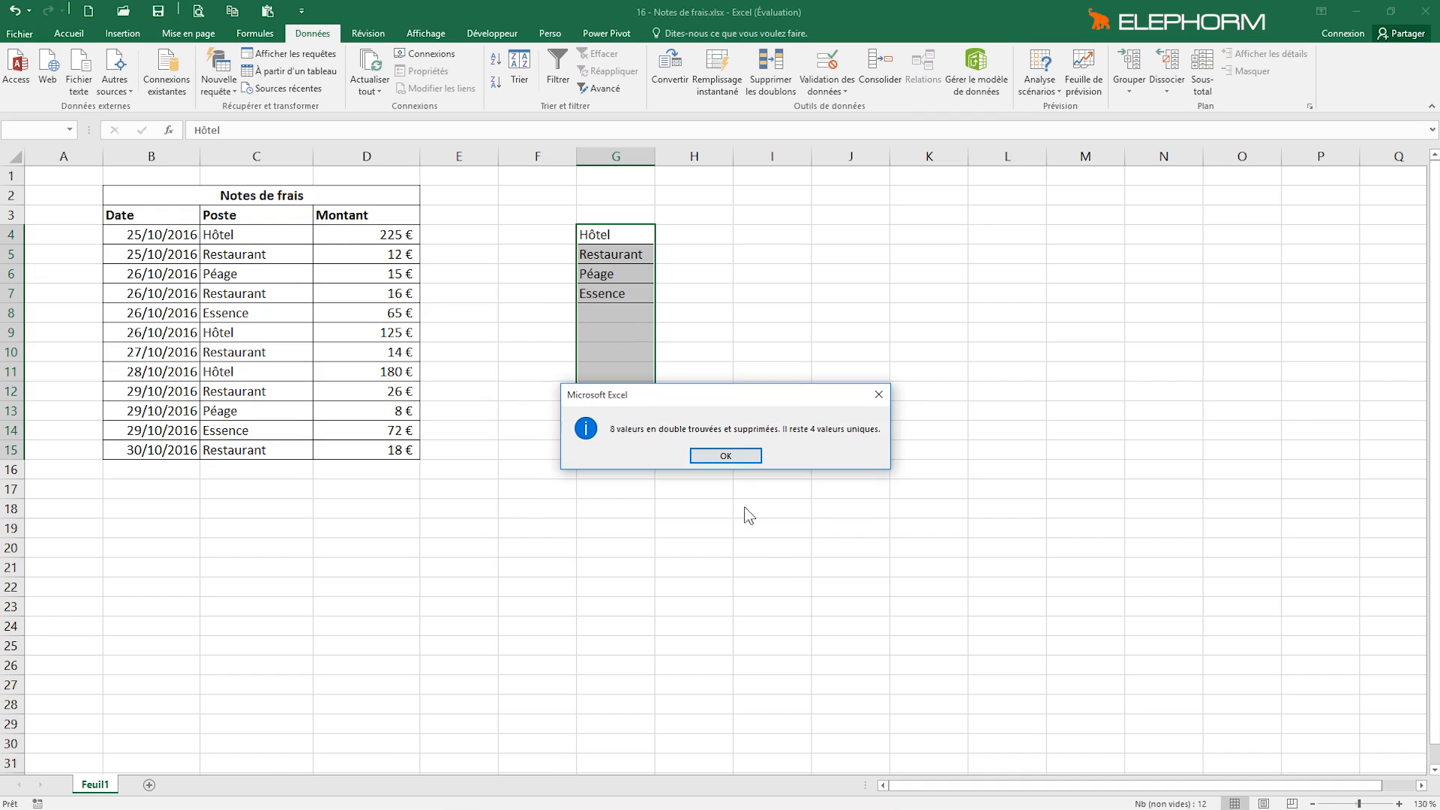
left_click(720, 454)
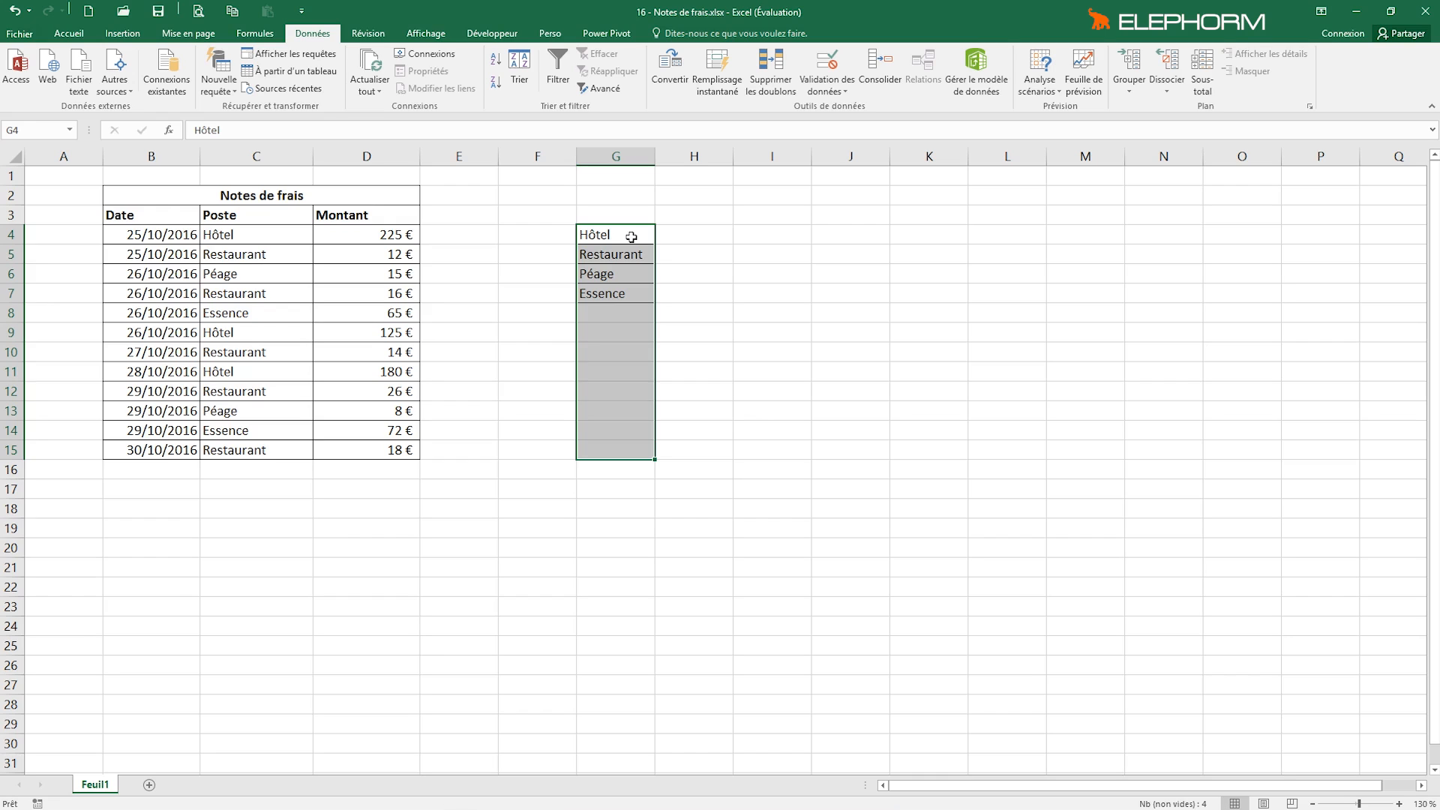
Insert the SOMME.SI function in H4, choosing it from the category containing all functions.
left_click(681, 237)
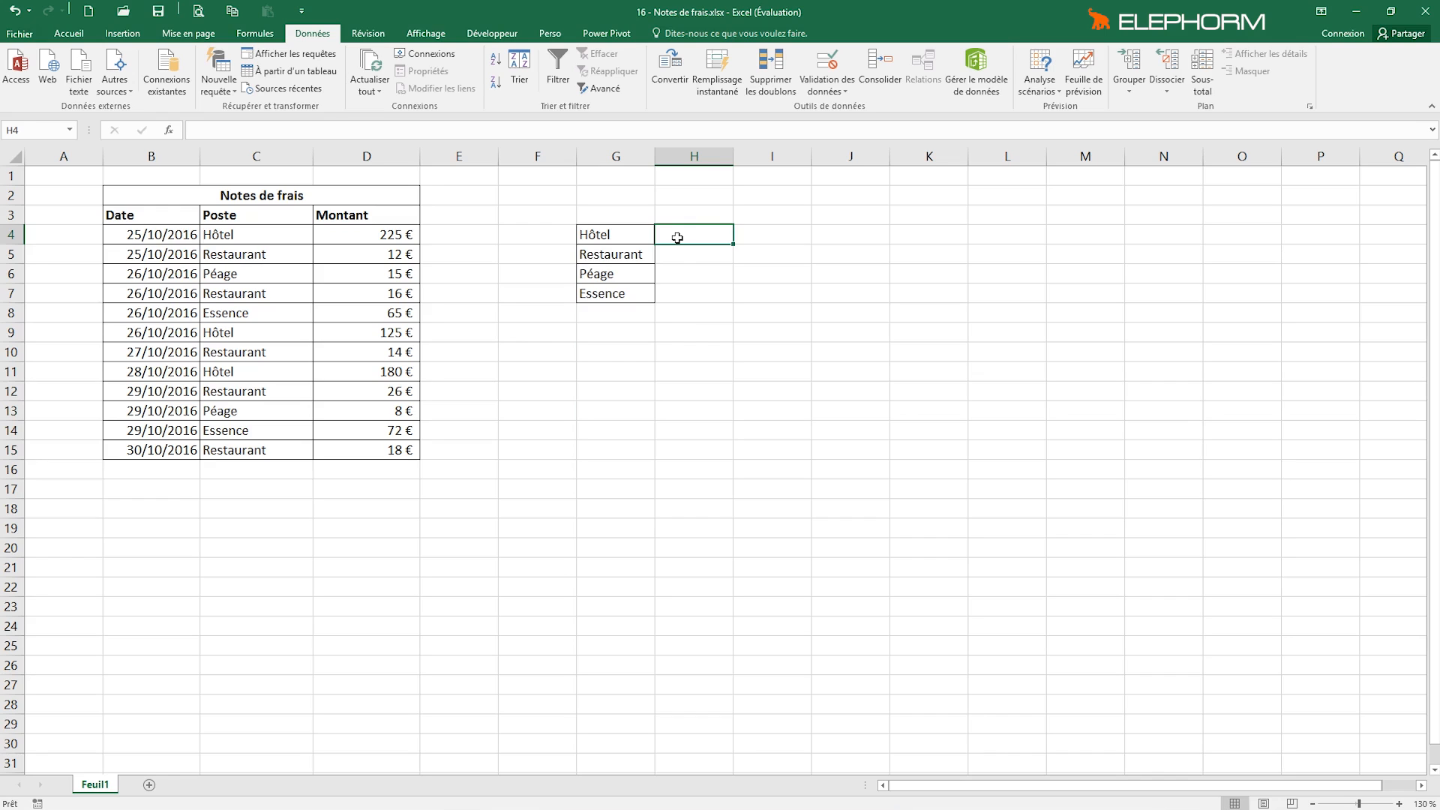
left_click(168, 130)
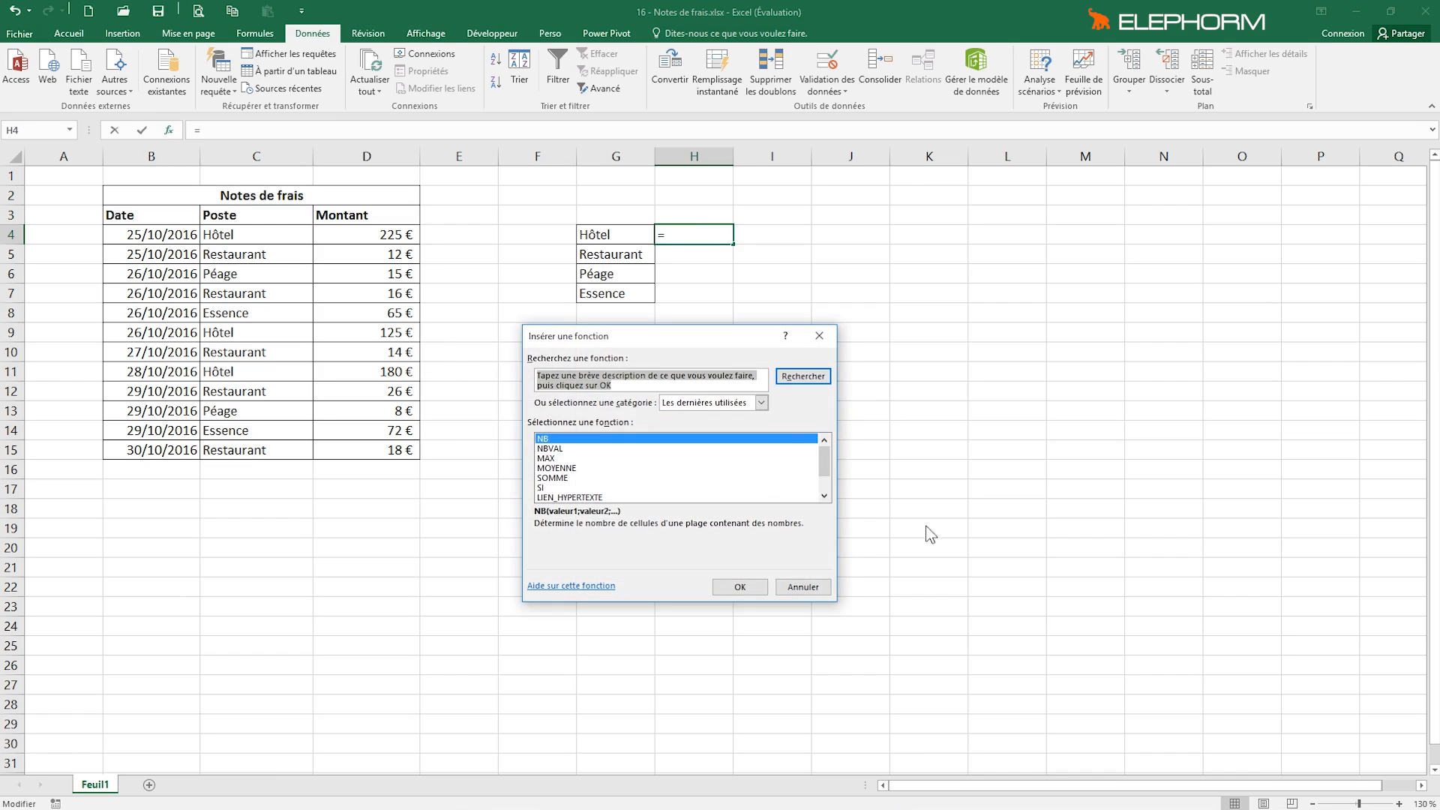
left_click(761, 402)
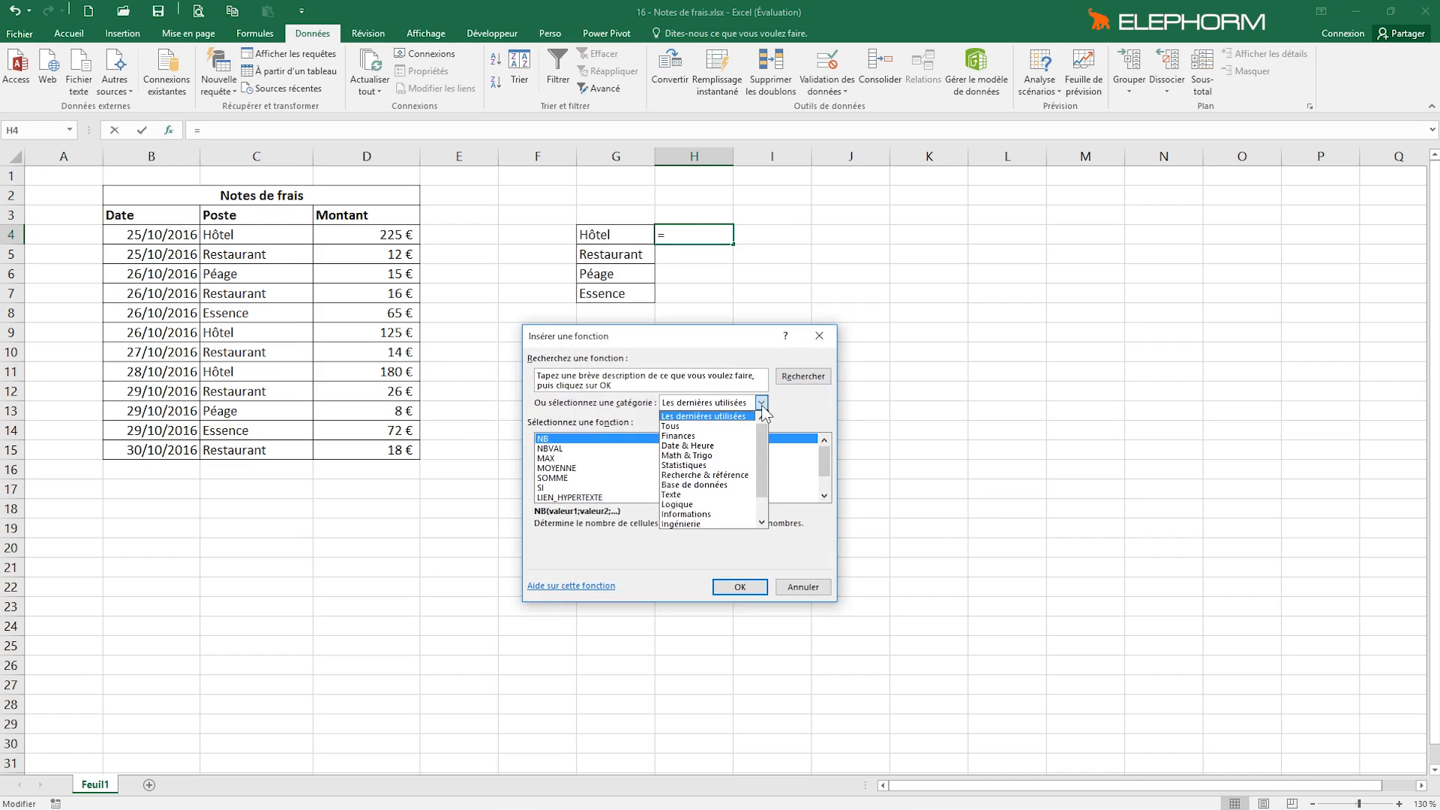
left_click(714, 426)
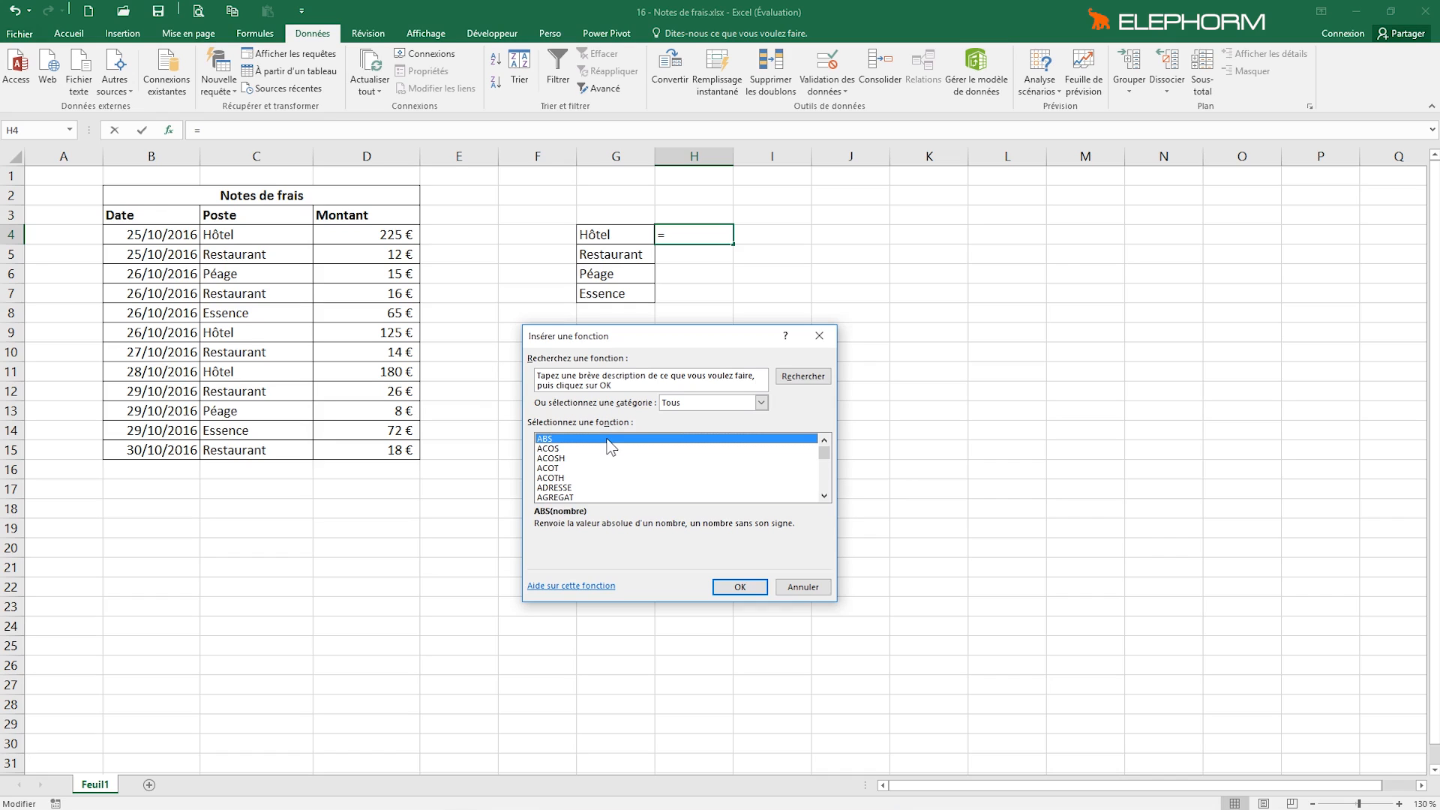
key("s")
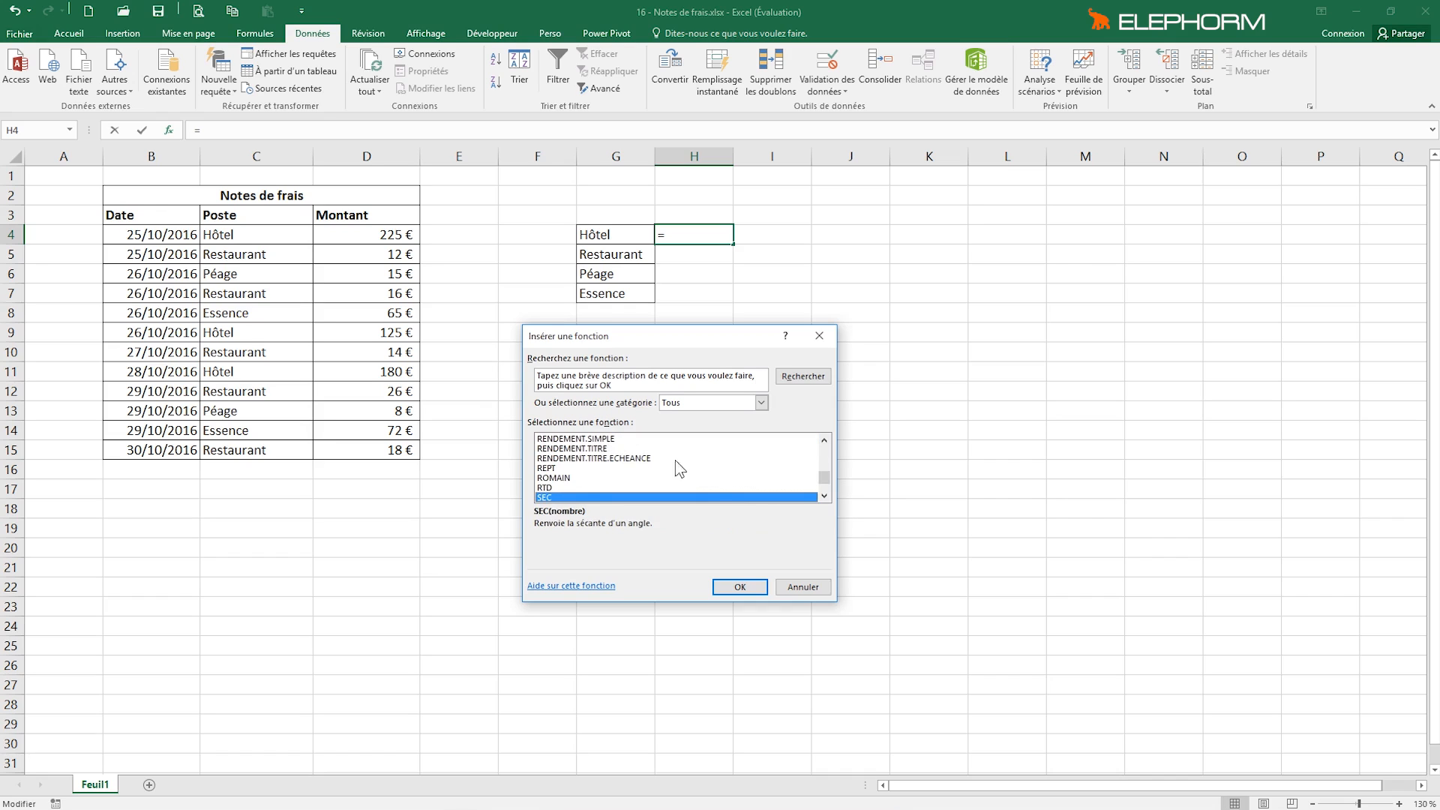
left_click(824, 496)
left_click(824, 496)
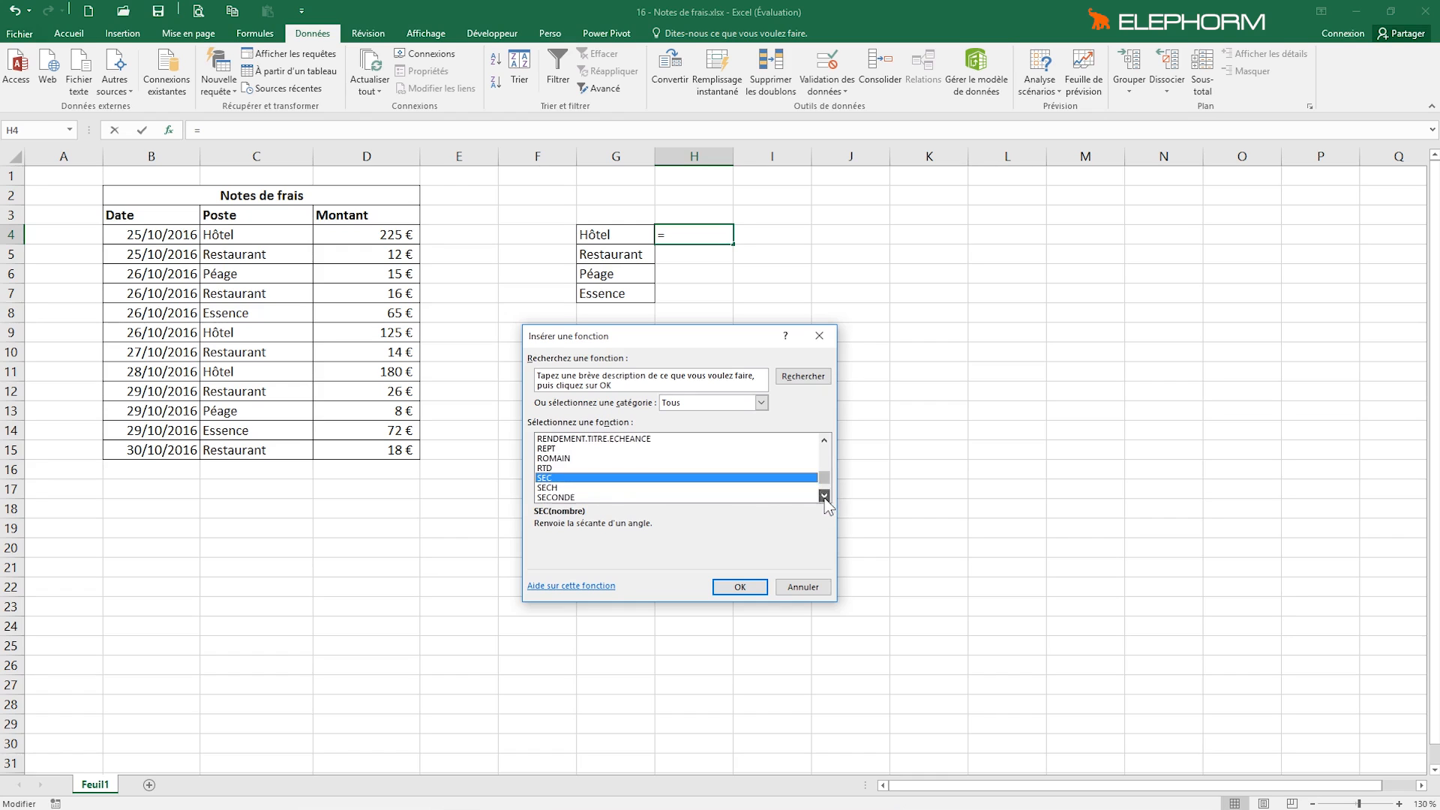
left_click(824, 496)
left_click(824, 496)
left_click(824, 496)
left_click(824, 496)
left_click(825, 496)
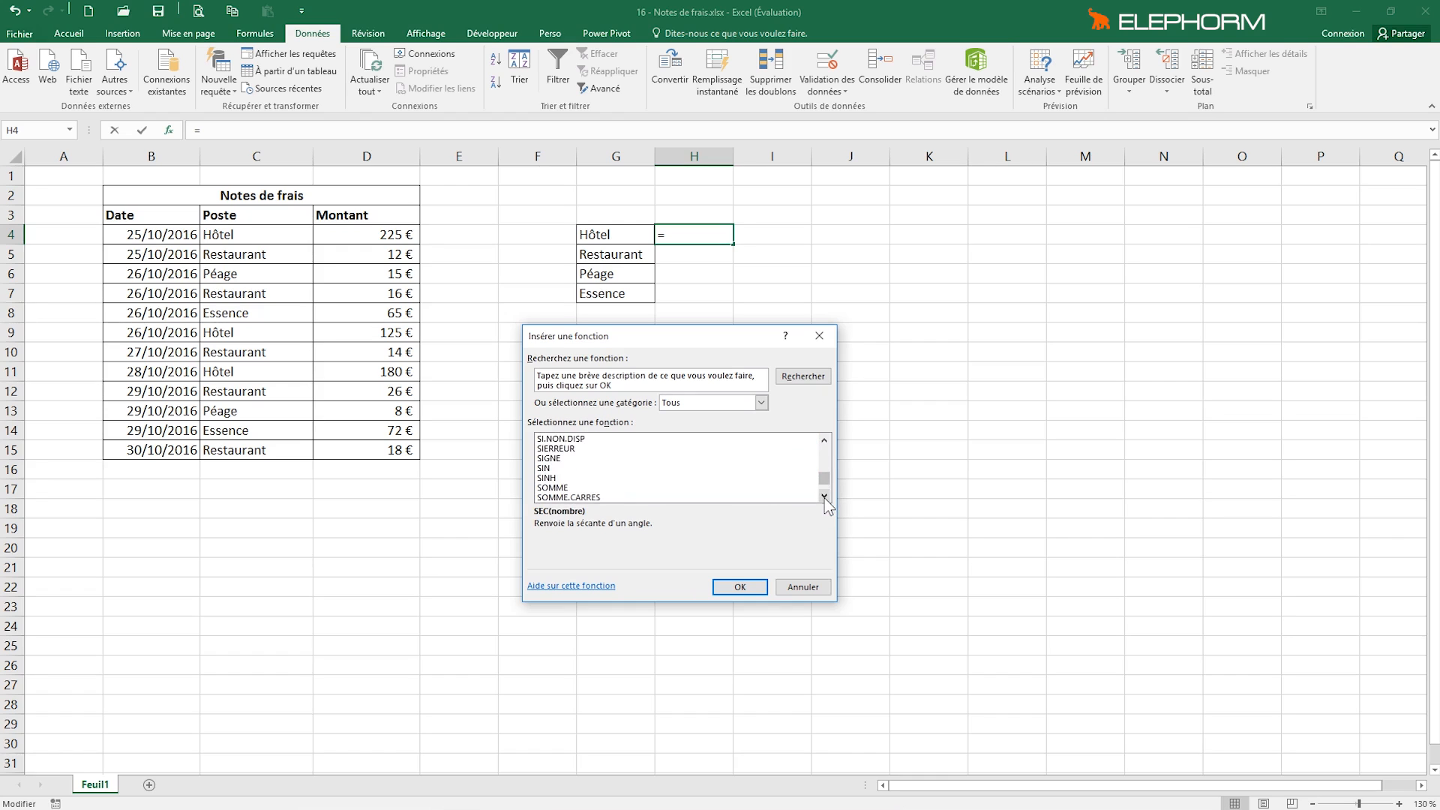
left_click(824, 495)
left_click(824, 495)
left_click(825, 496)
left_click(824, 496)
left_click(824, 496)
left_click(824, 496)
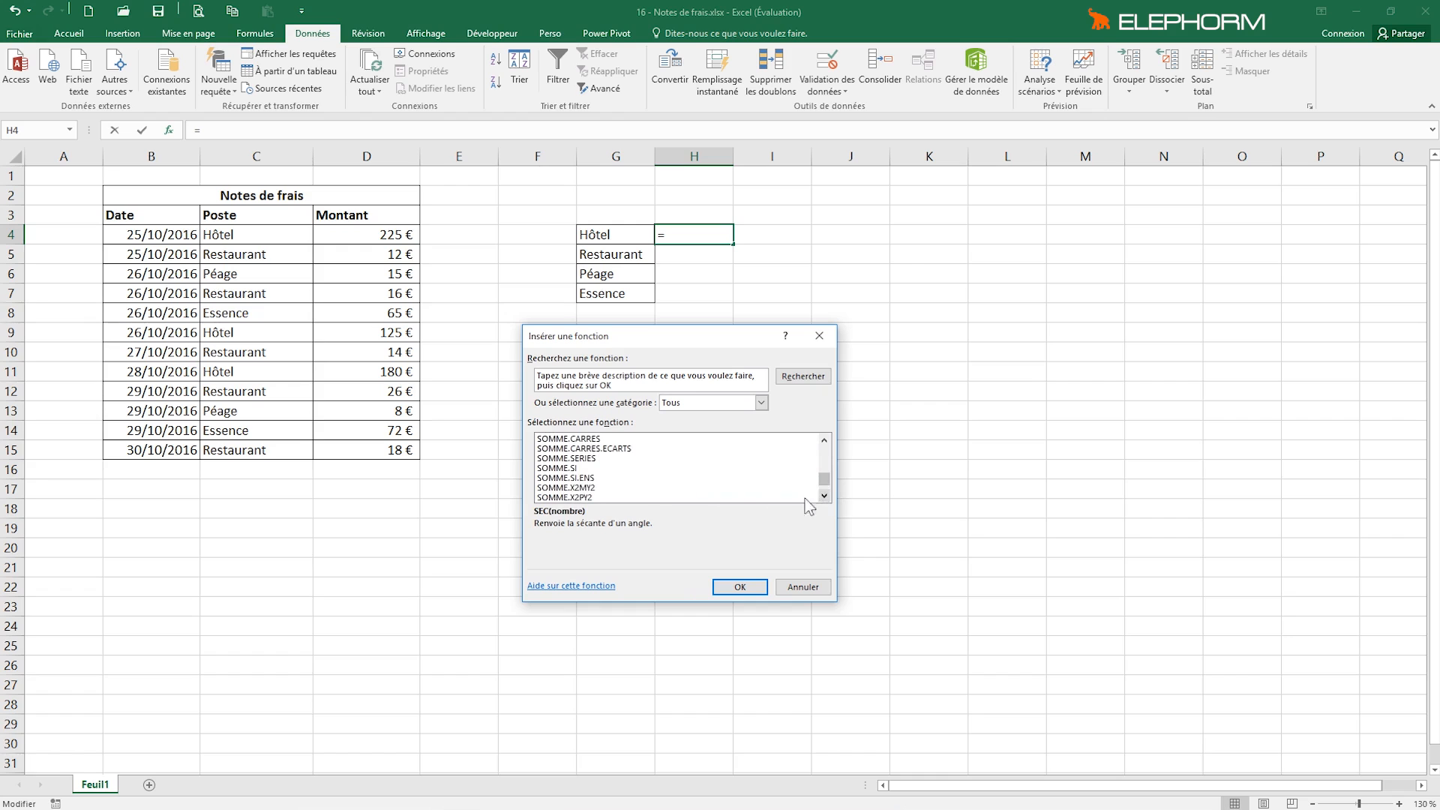
left_click(573, 469)
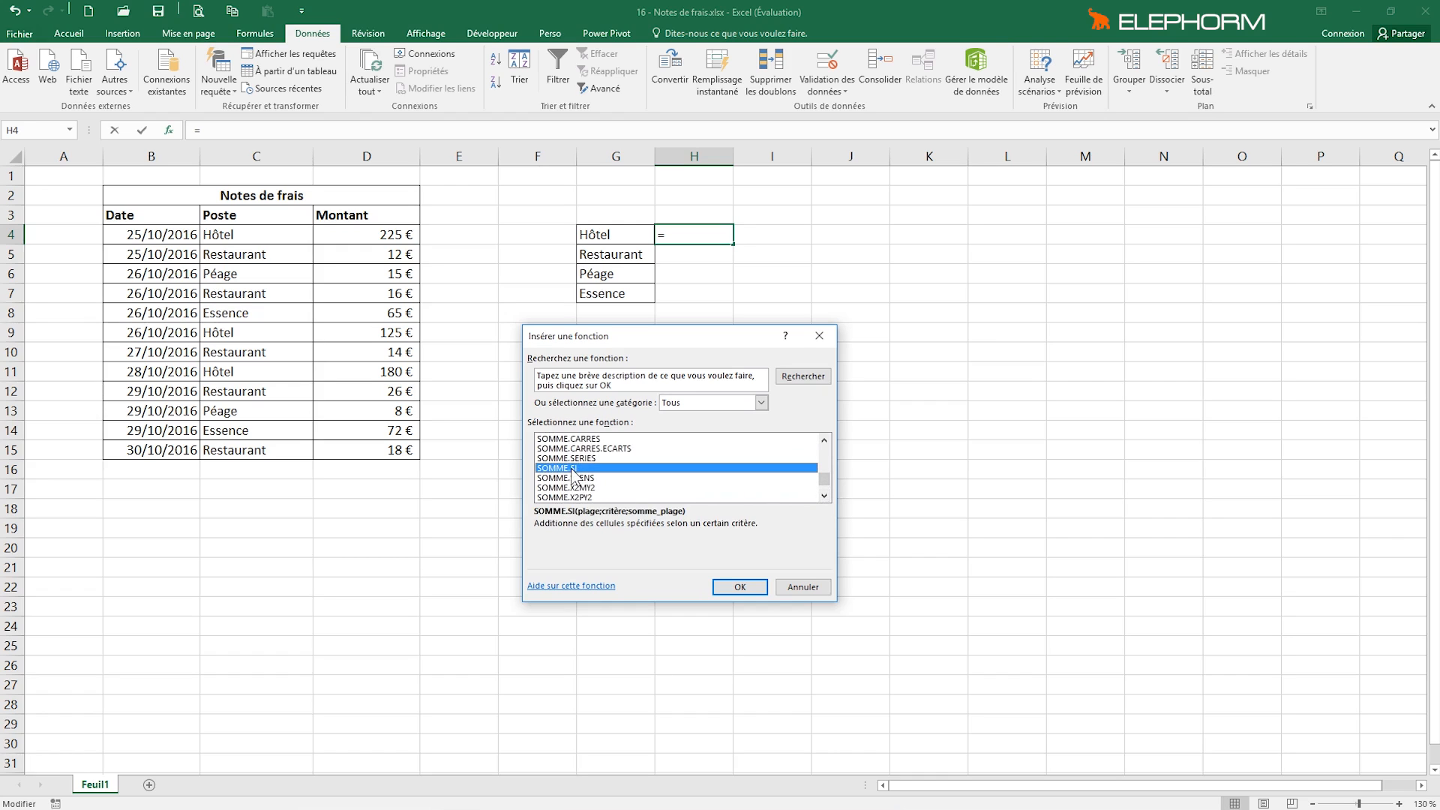
left_click(743, 590)
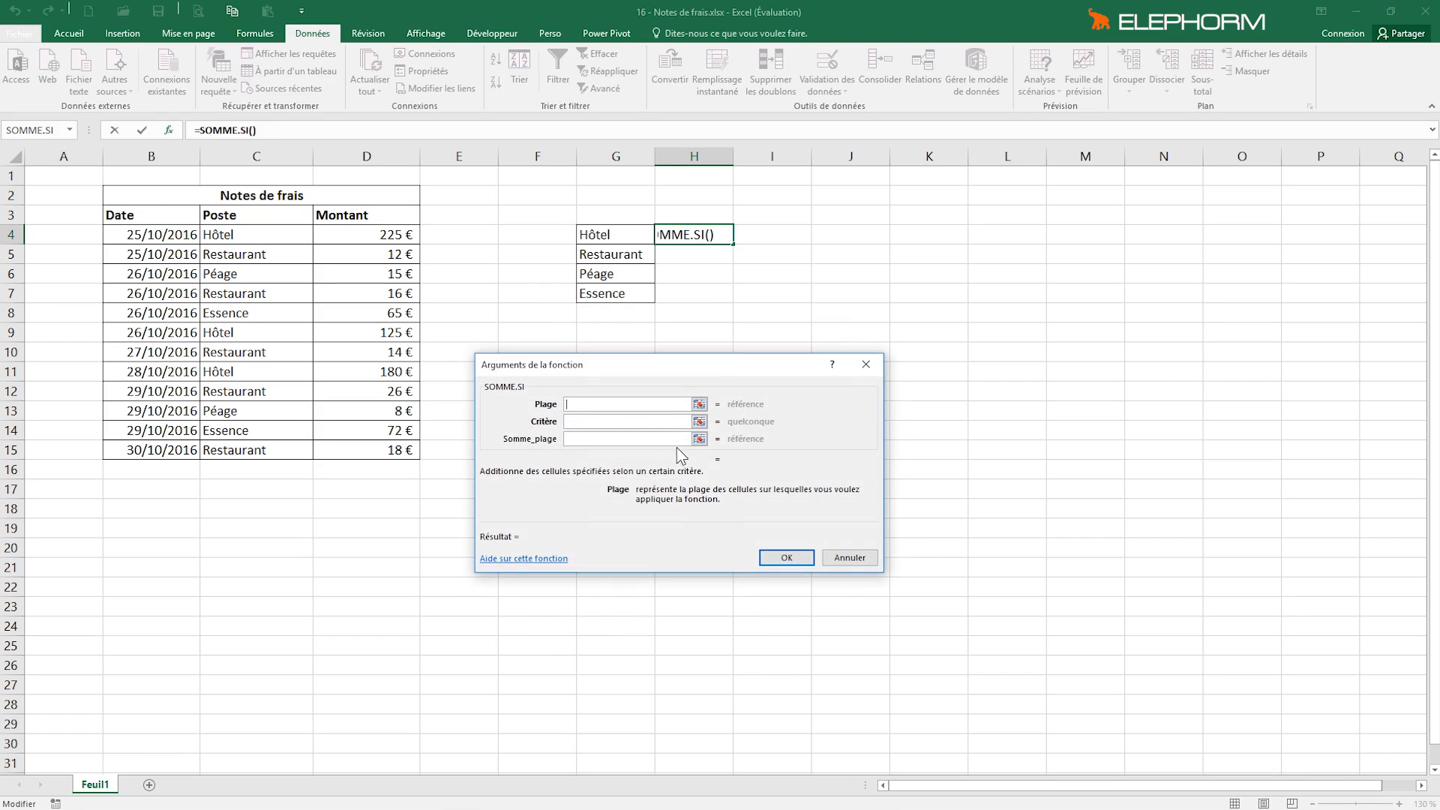
Complete H4's SOMME.SI with Plage C4:C15, Critère G4 and Somme_plage D4:D15, and apply the euro accounting format to the cell.
left_click_drag(671, 370, 707, 372)
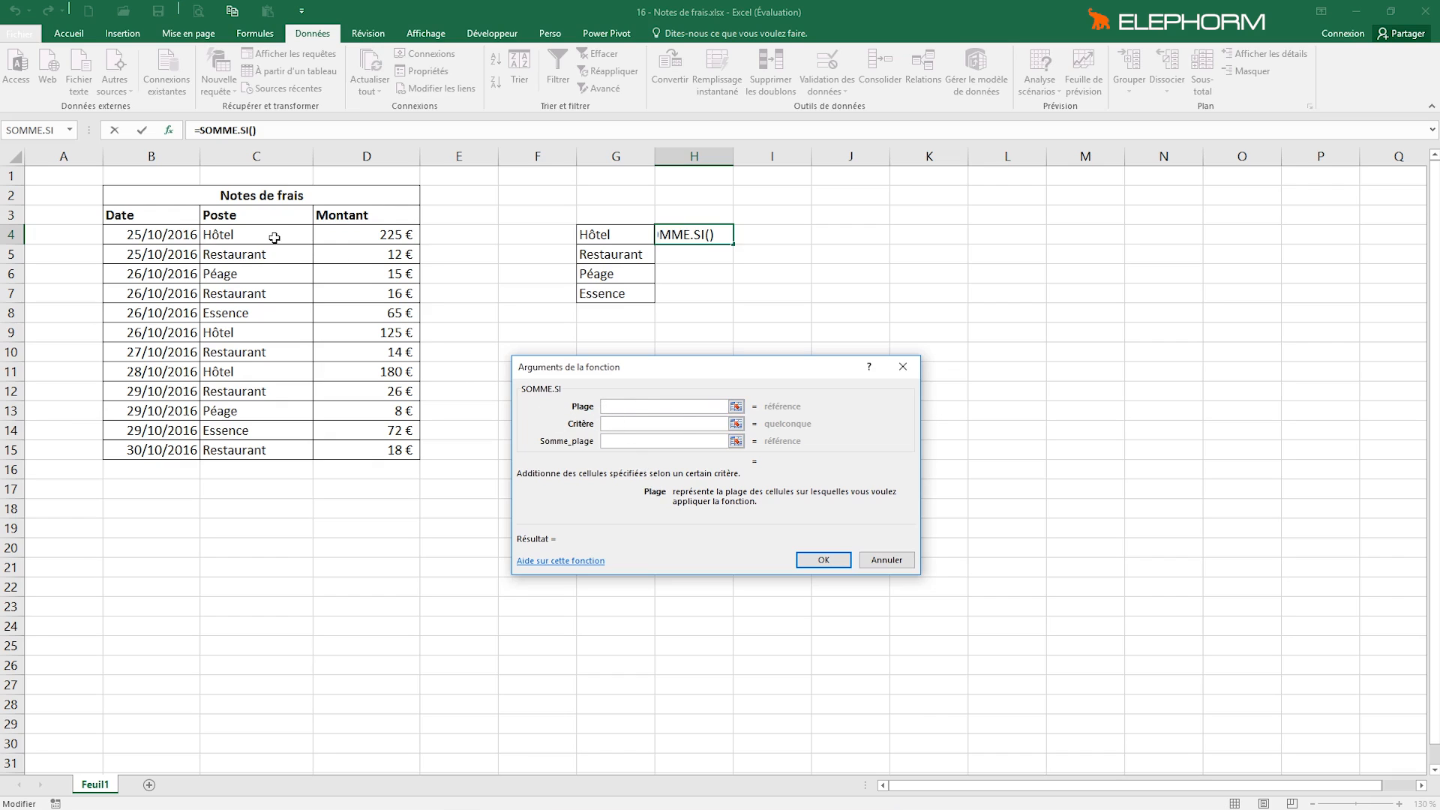
left_click_drag(275, 238, 253, 452)
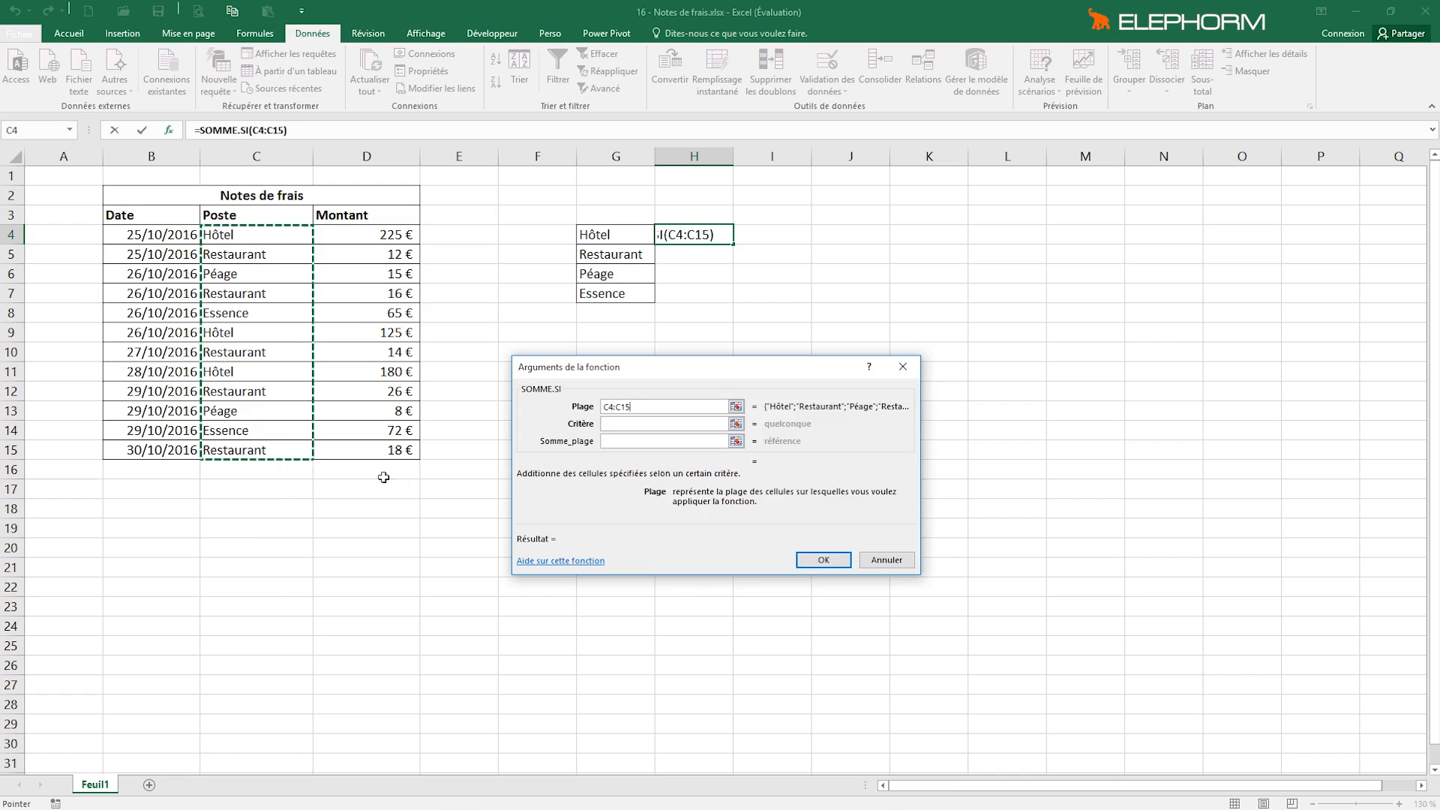
left_click(663, 424)
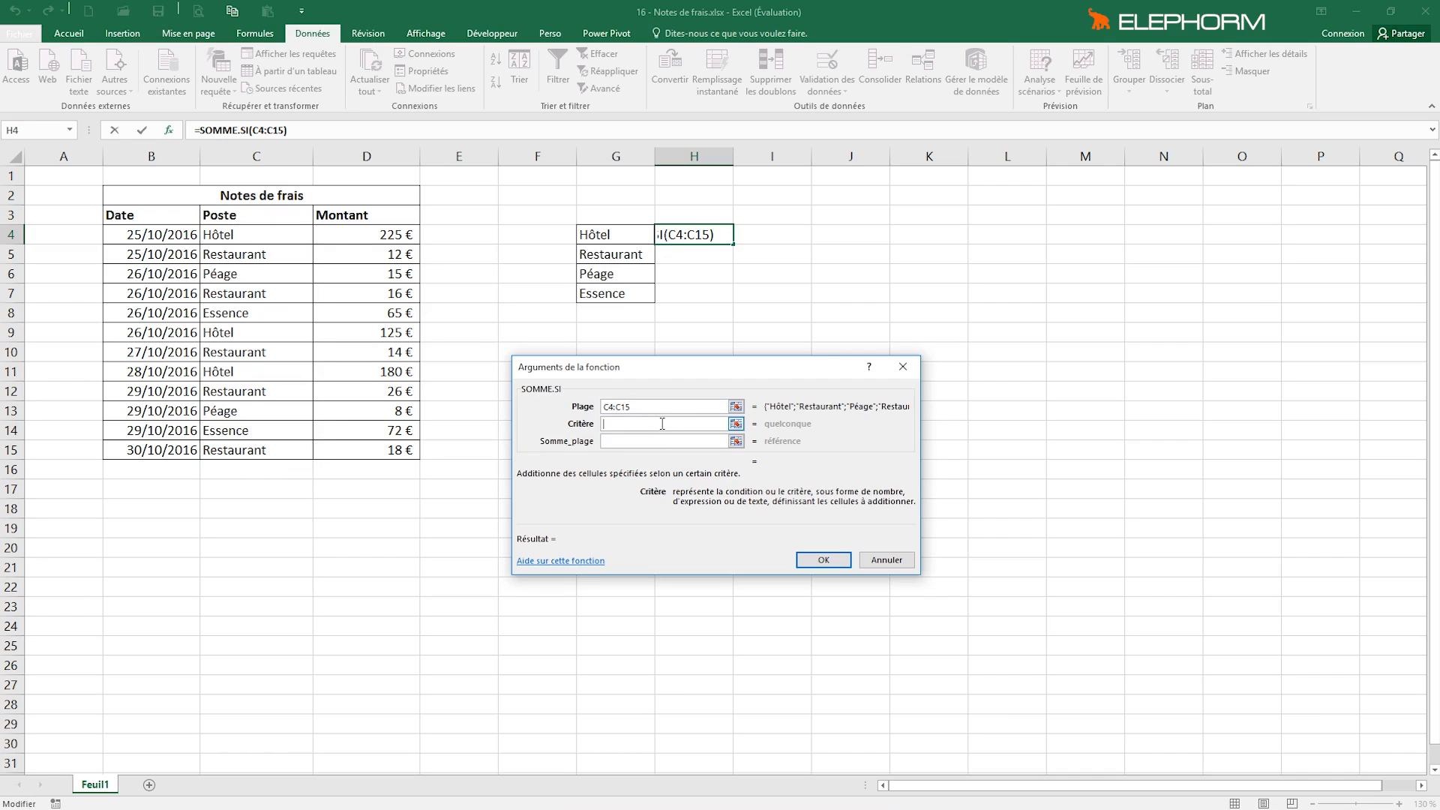
left_click(626, 236)
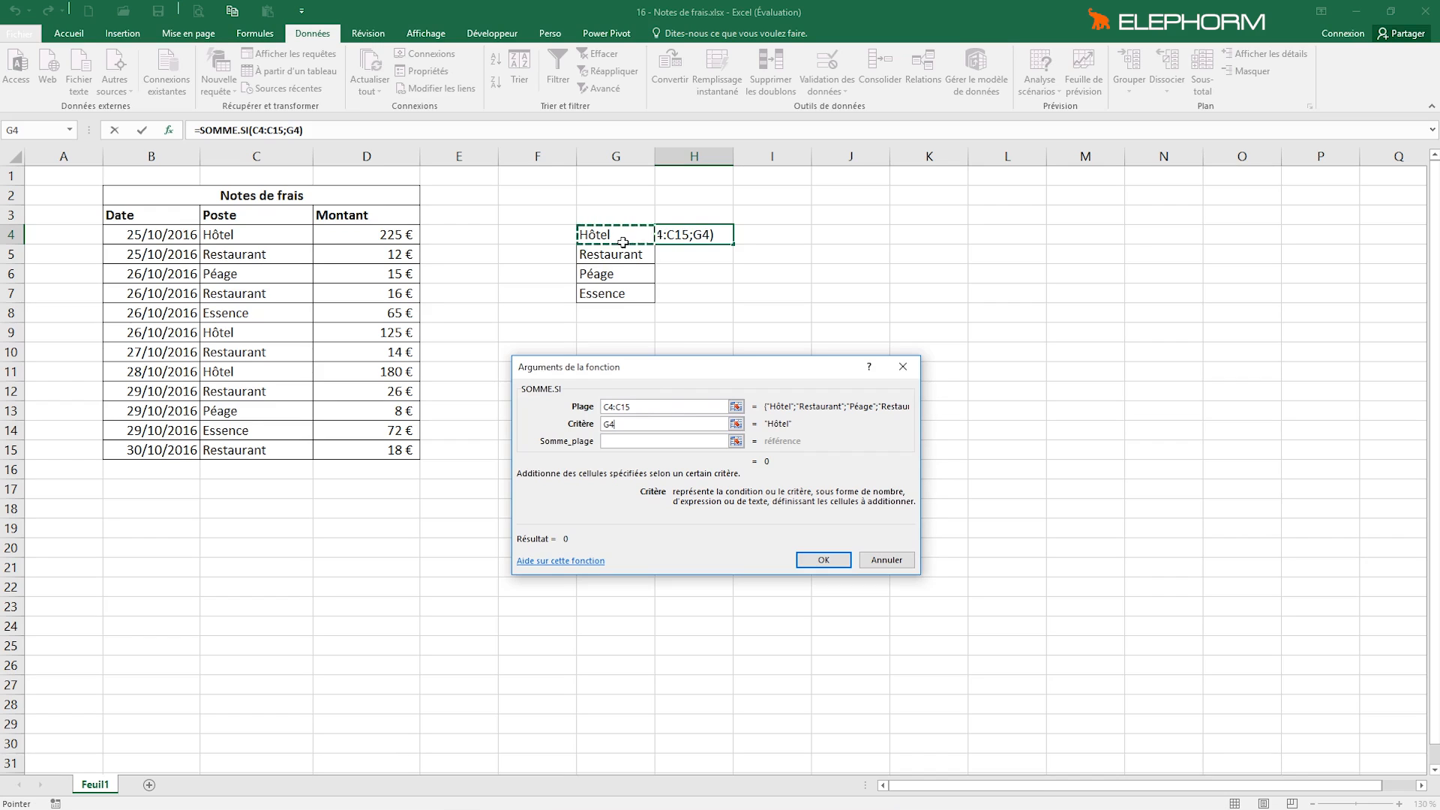
left_click(627, 440)
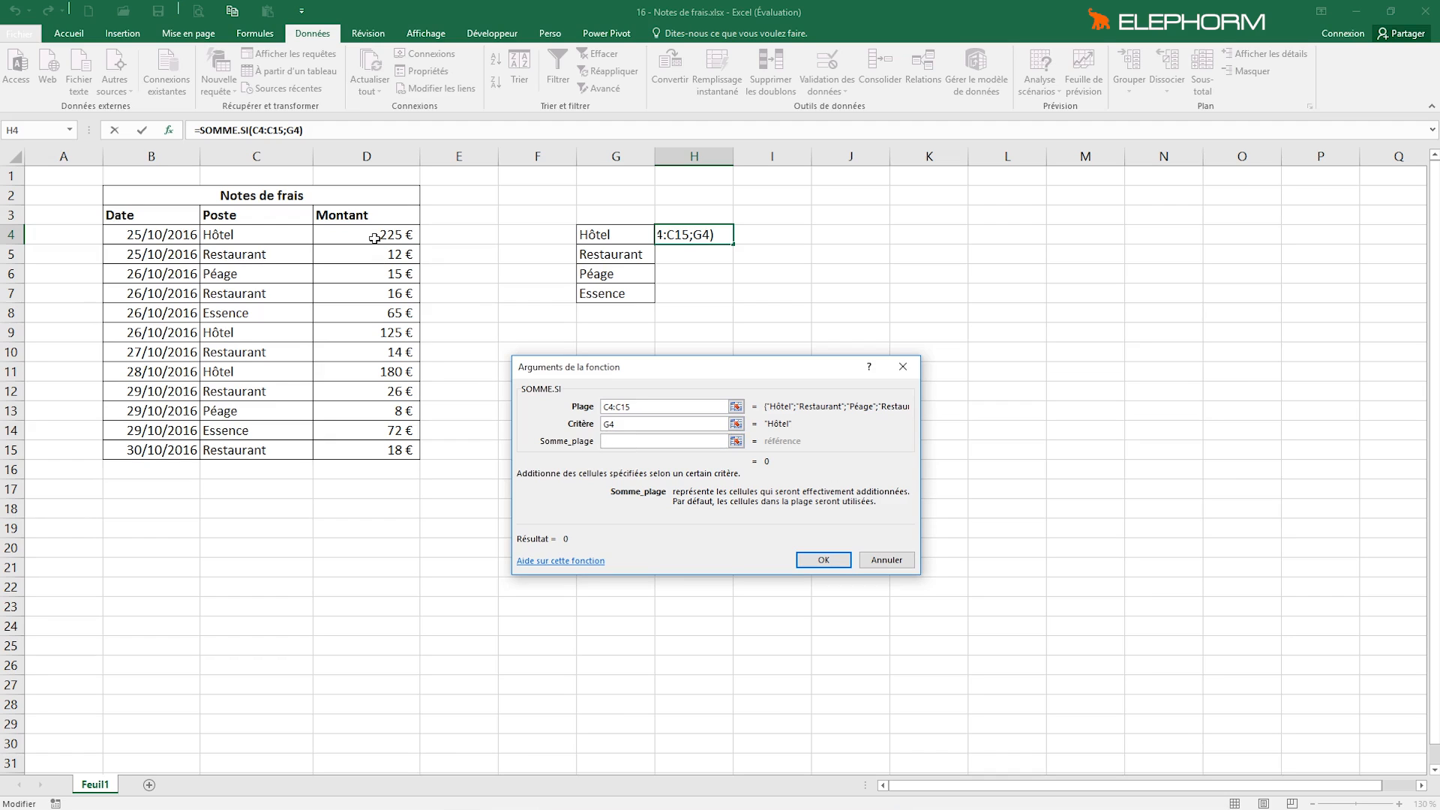
left_click_drag(374, 238, 372, 454)
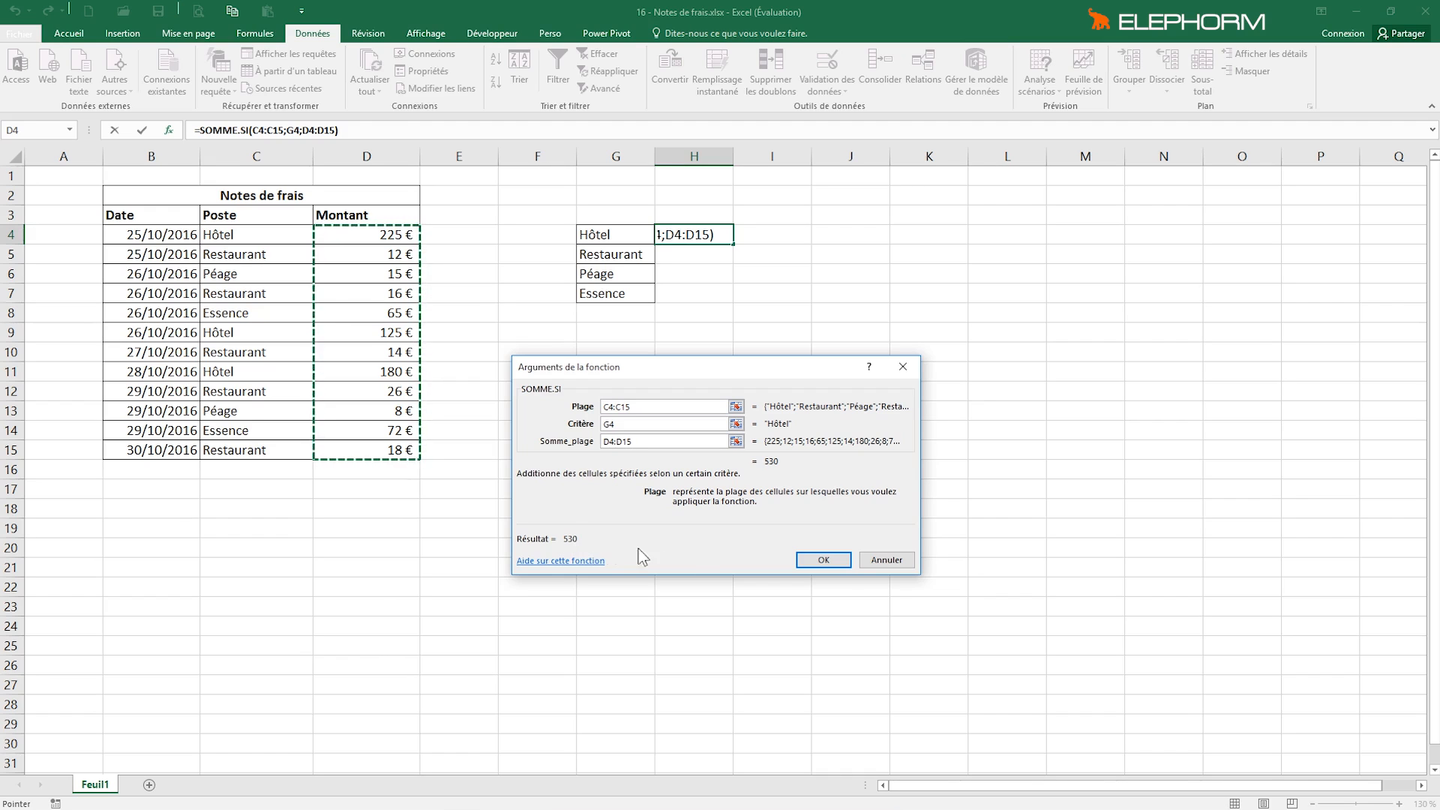
left_click(823, 560)
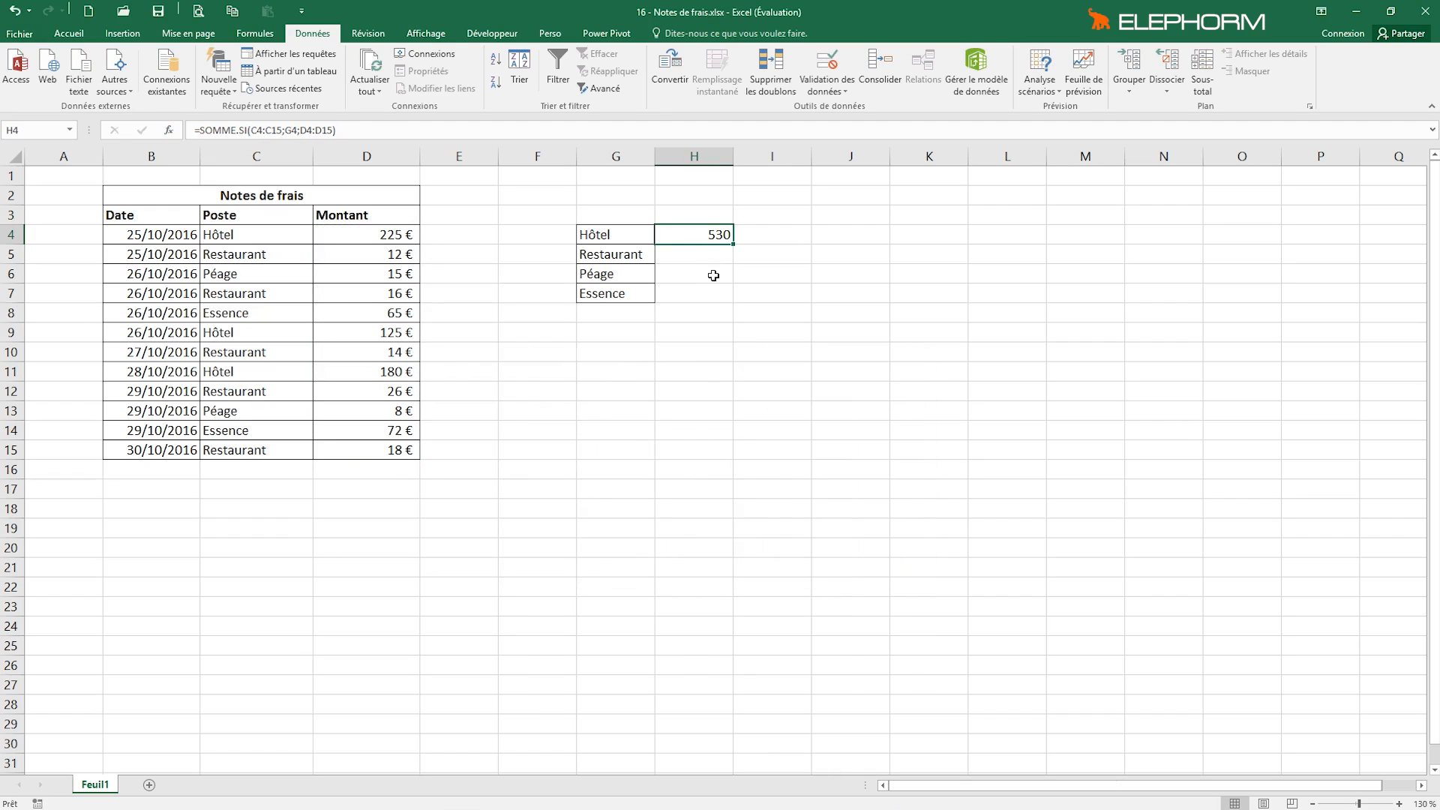
left_click(76, 36)
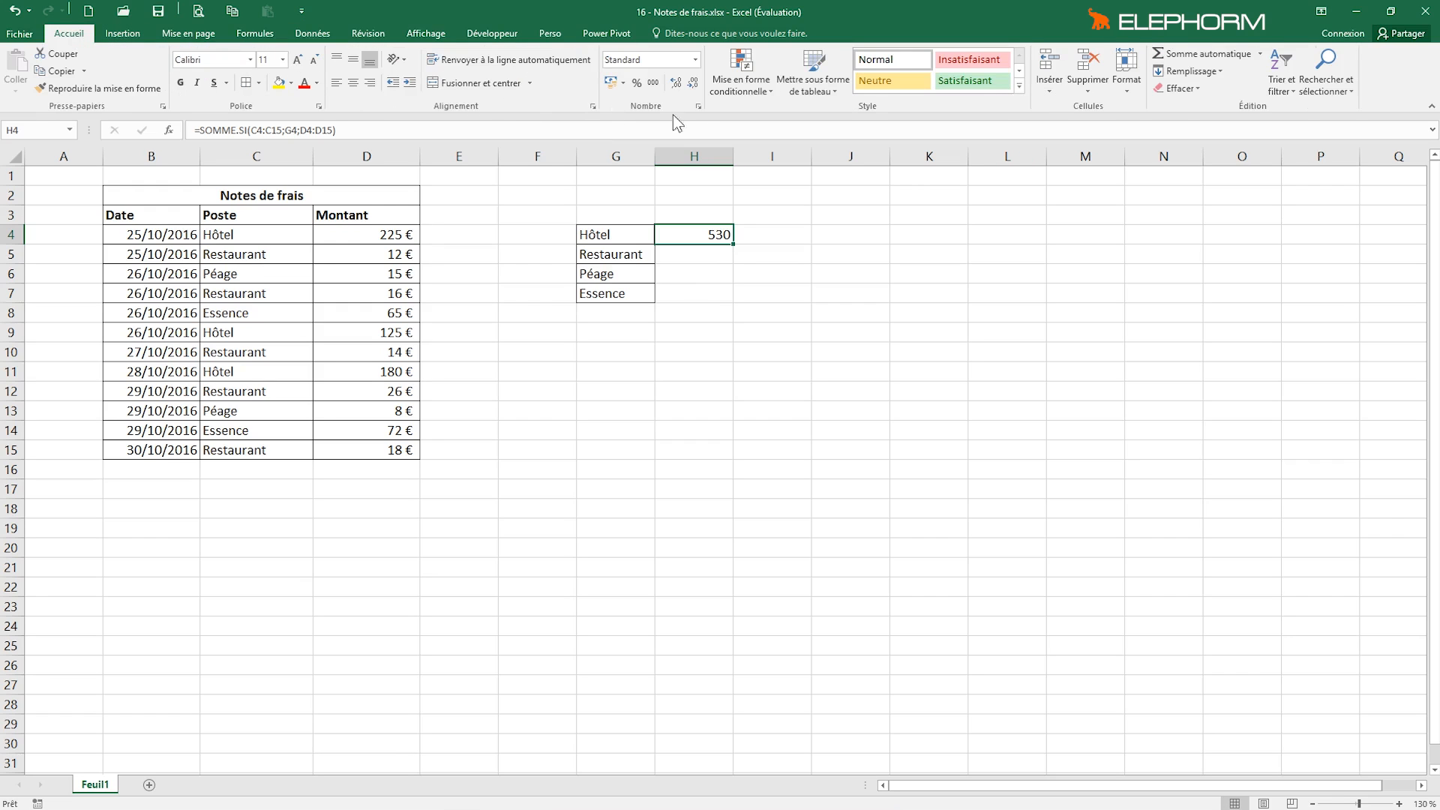
left_click(612, 82)
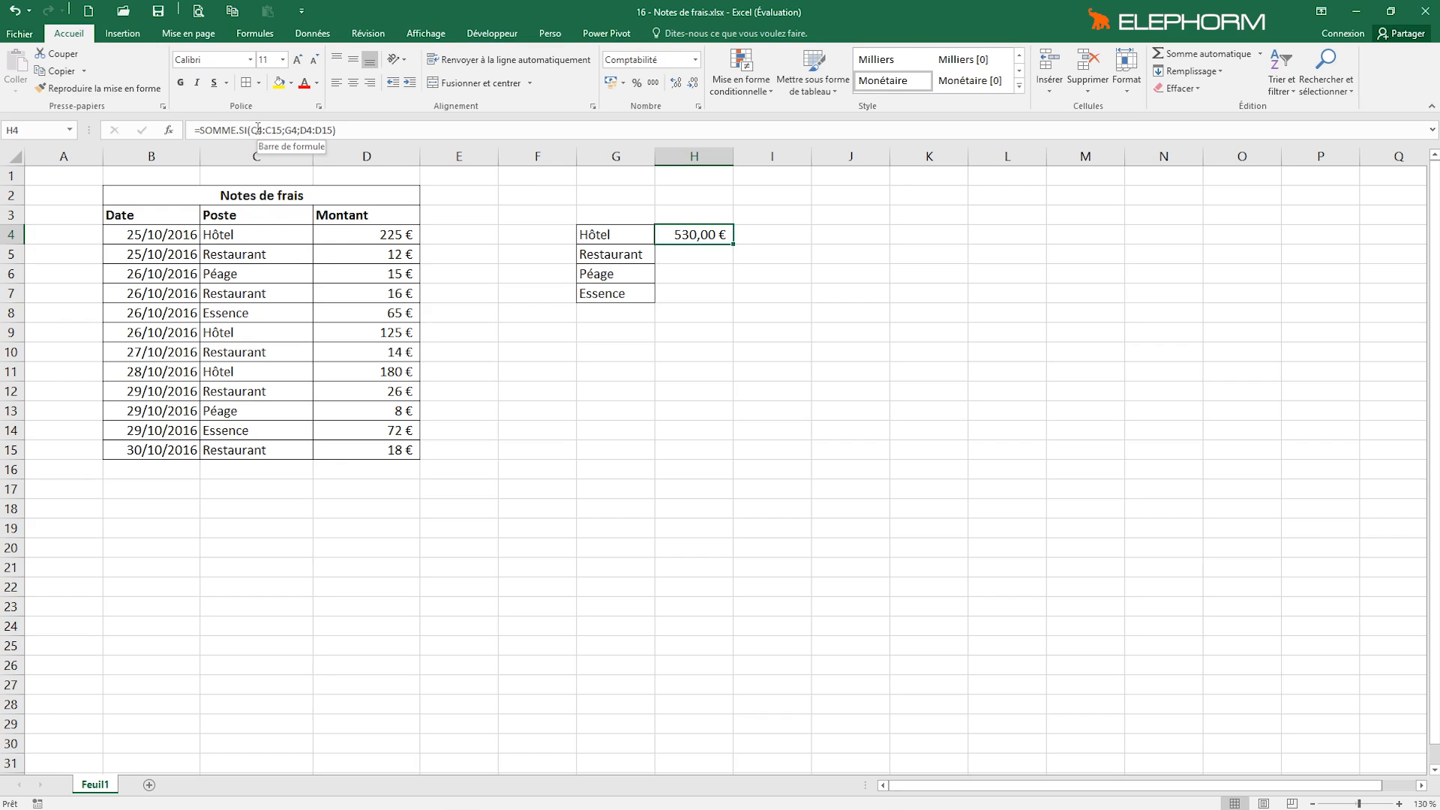
Make the ranges absolute in H4's formula as $C$4:$C$15 and $D$4:$D$15, keeping G4 relative, and fill the formula down to H7.
left_click(258, 130)
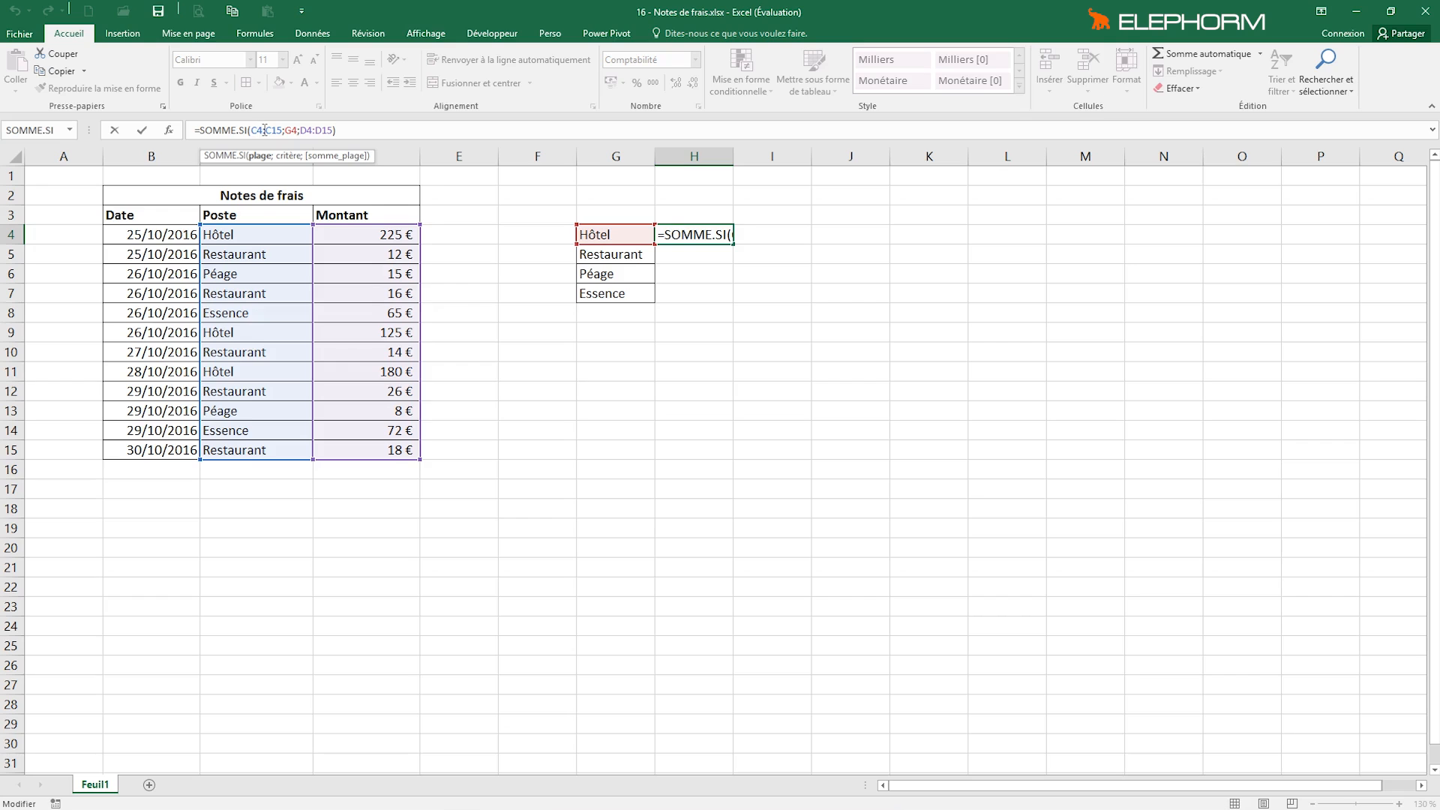
key("F4")
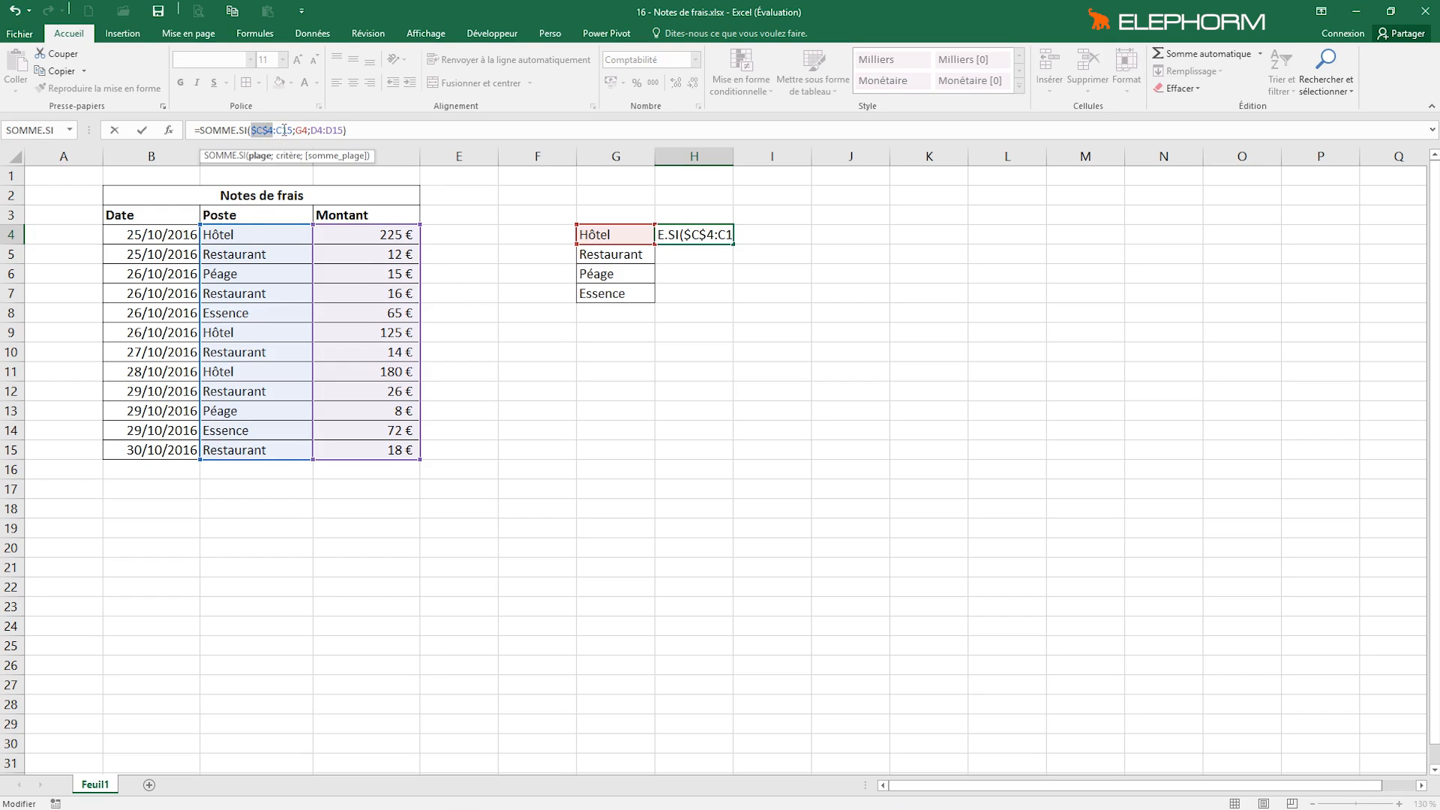
left_click(284, 130)
key("F4")
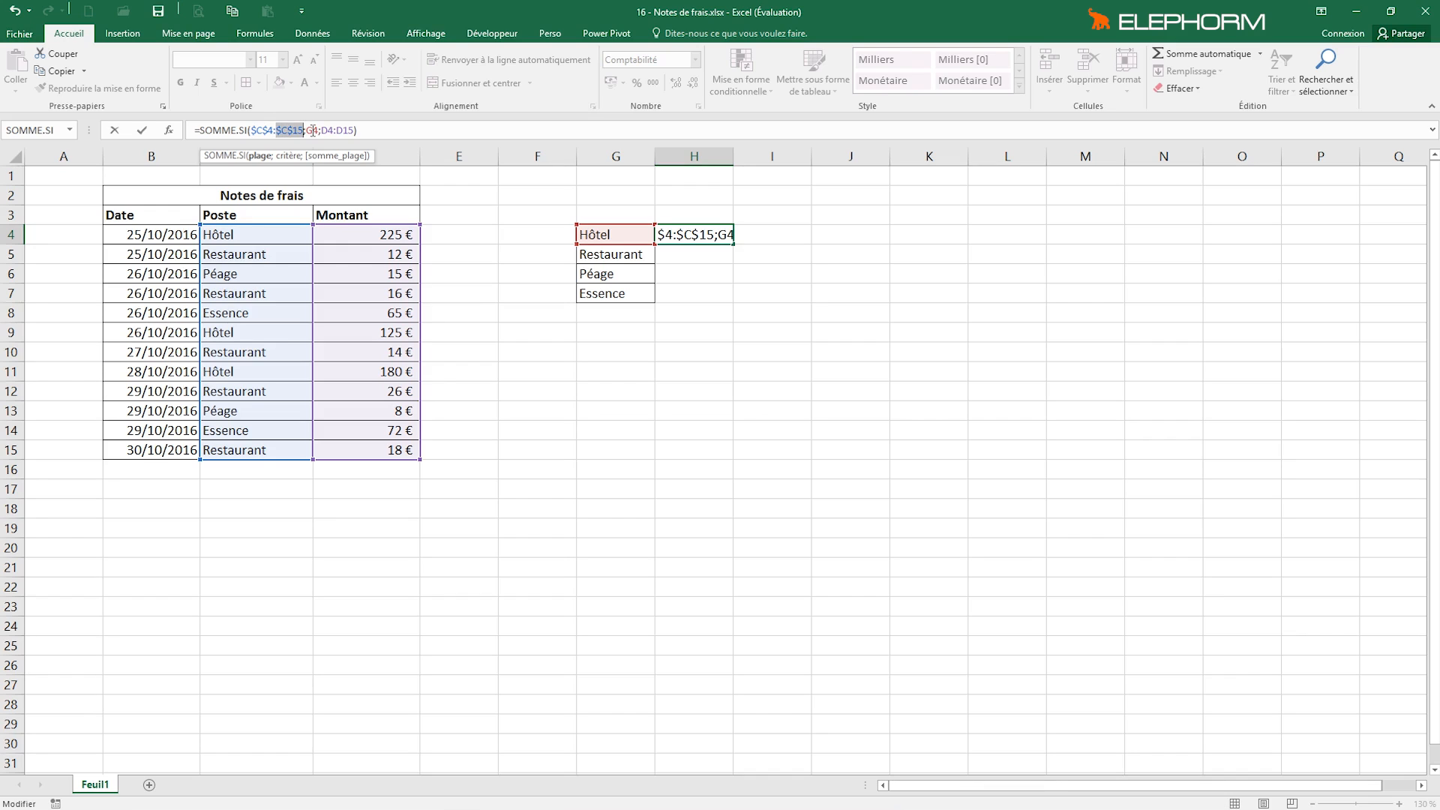
left_click(313, 130)
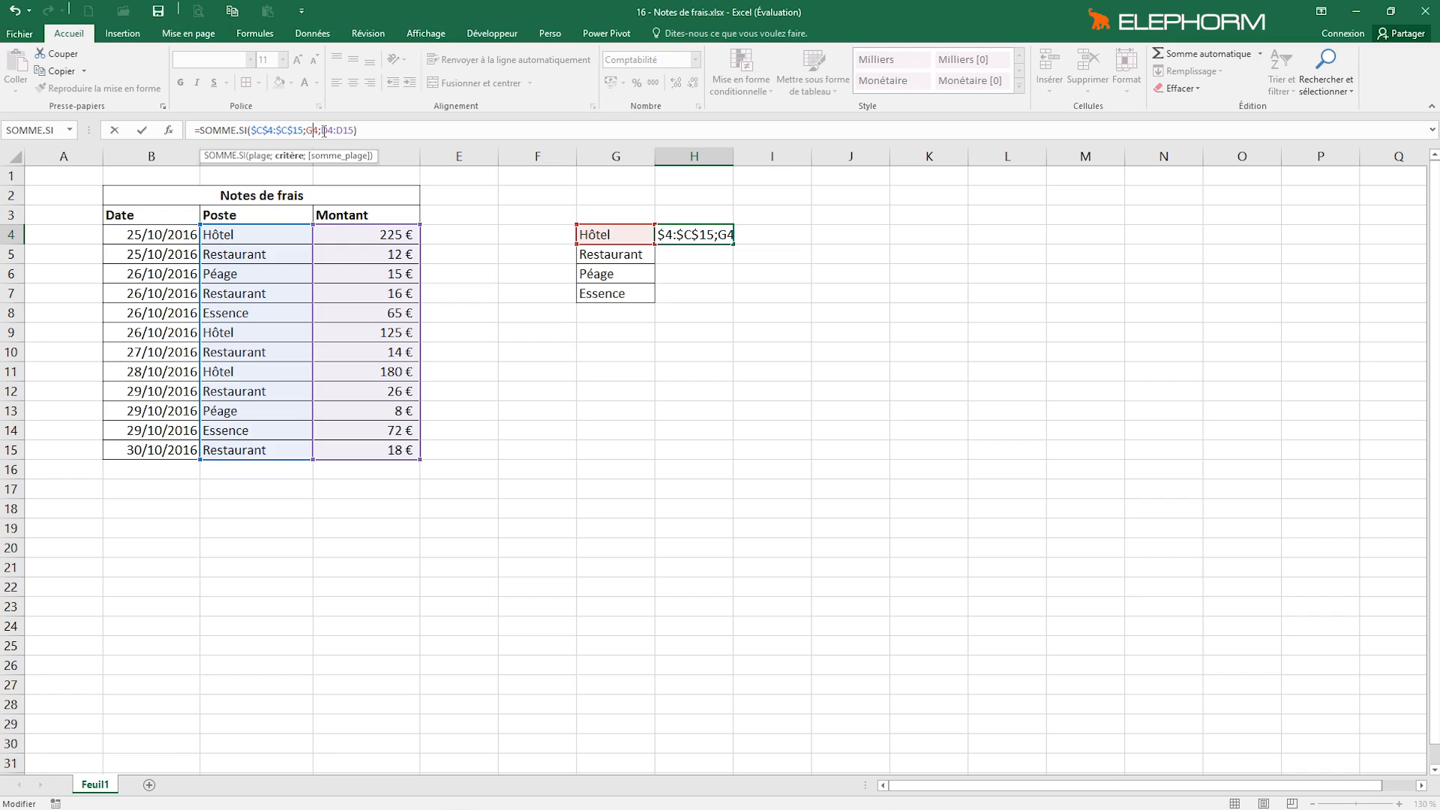
left_click_drag(324, 131, 353, 128)
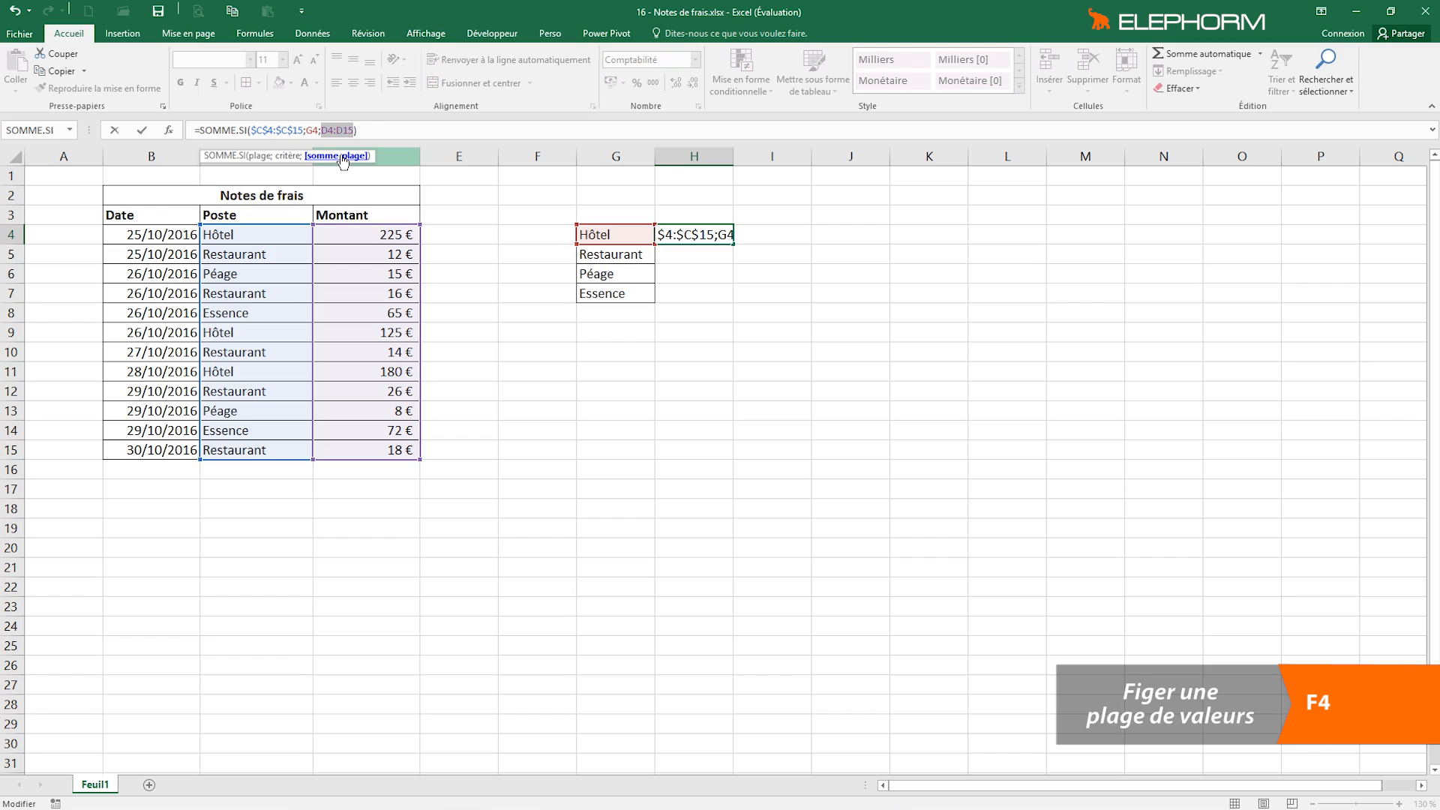
key("F4")
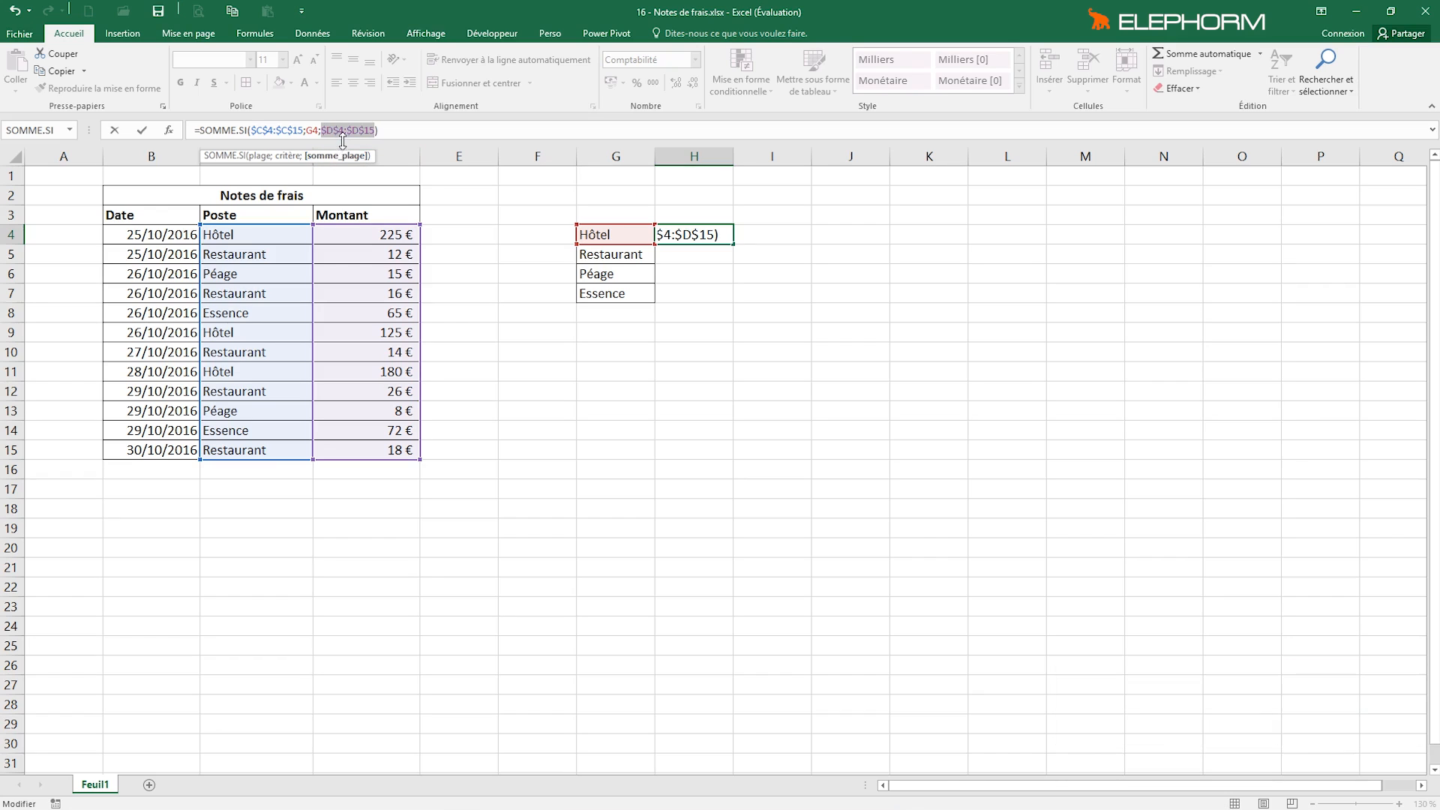
left_click(139, 130)
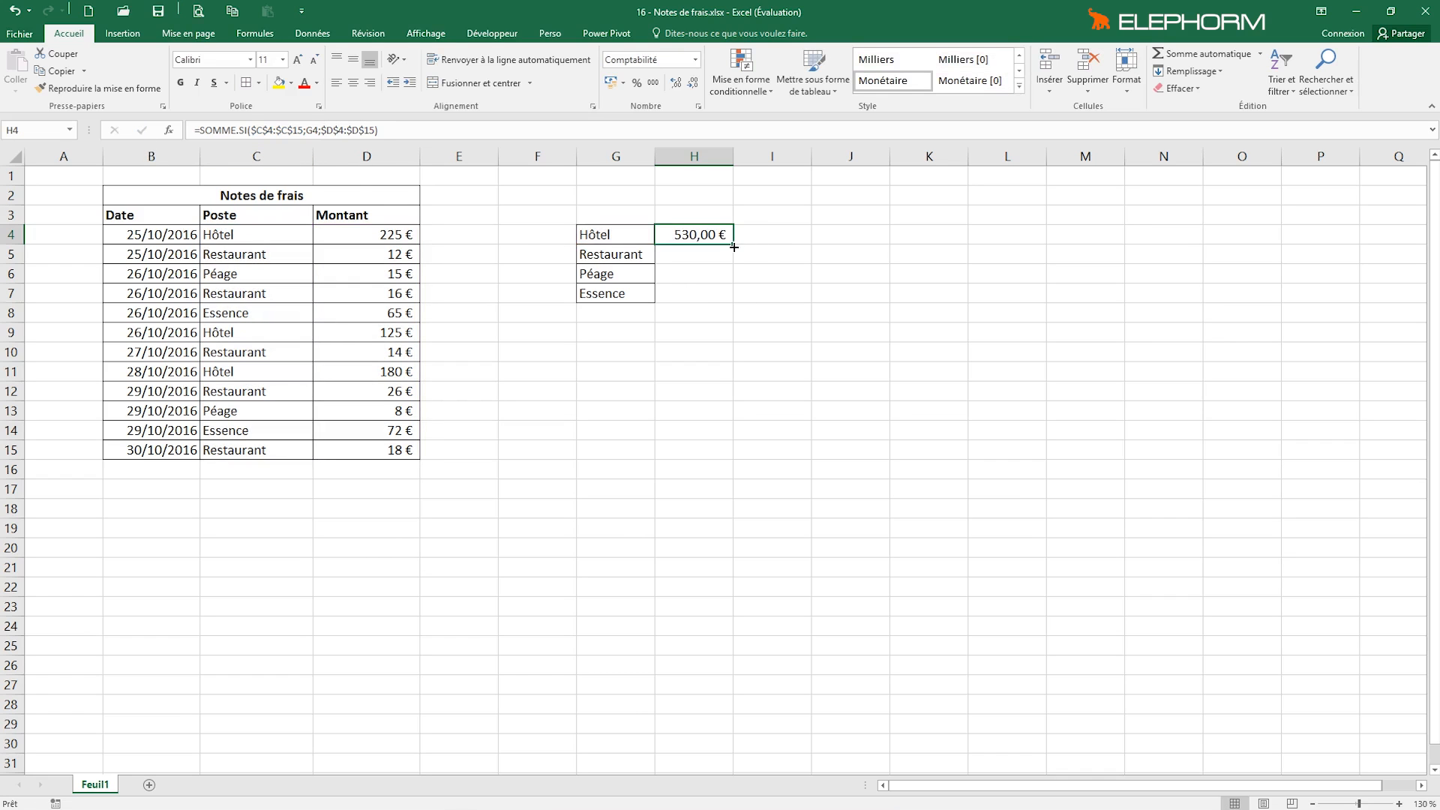
left_click_drag(733, 247, 725, 300)
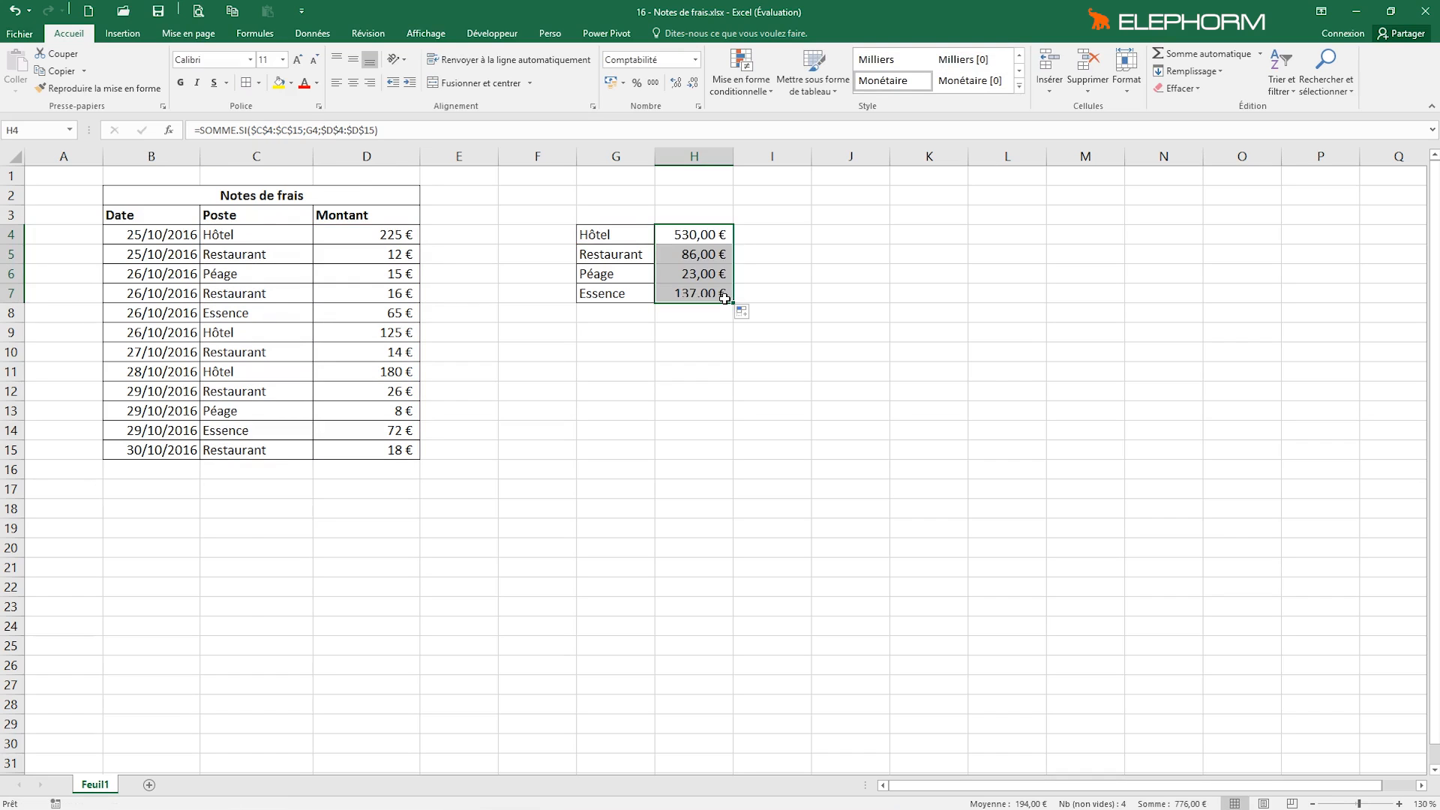
Enter the column headings TOTAL in H3 and NOMBRE in I3 above the category summary.
left_click(706, 214)
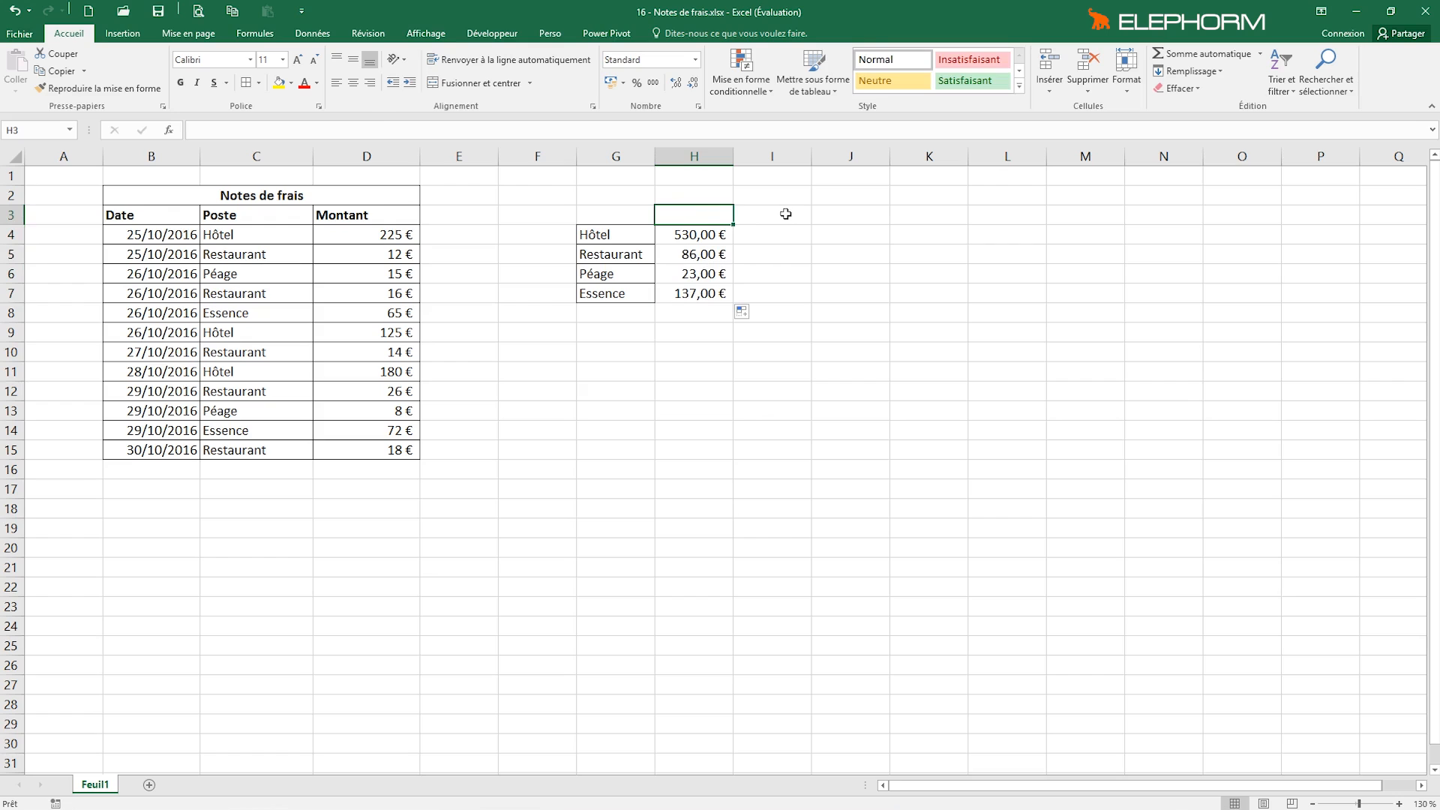
type("TOTAL")
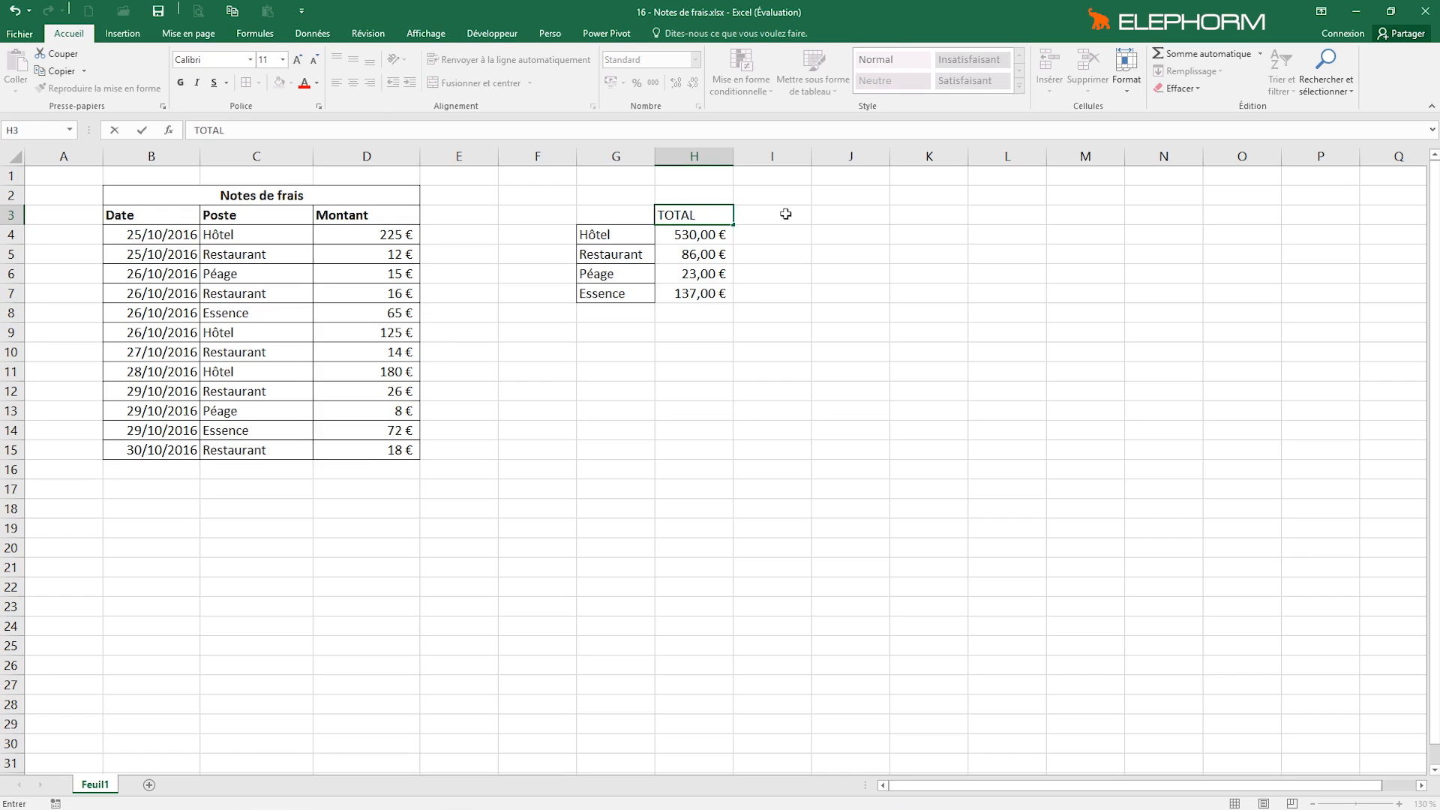
left_click(785, 214)
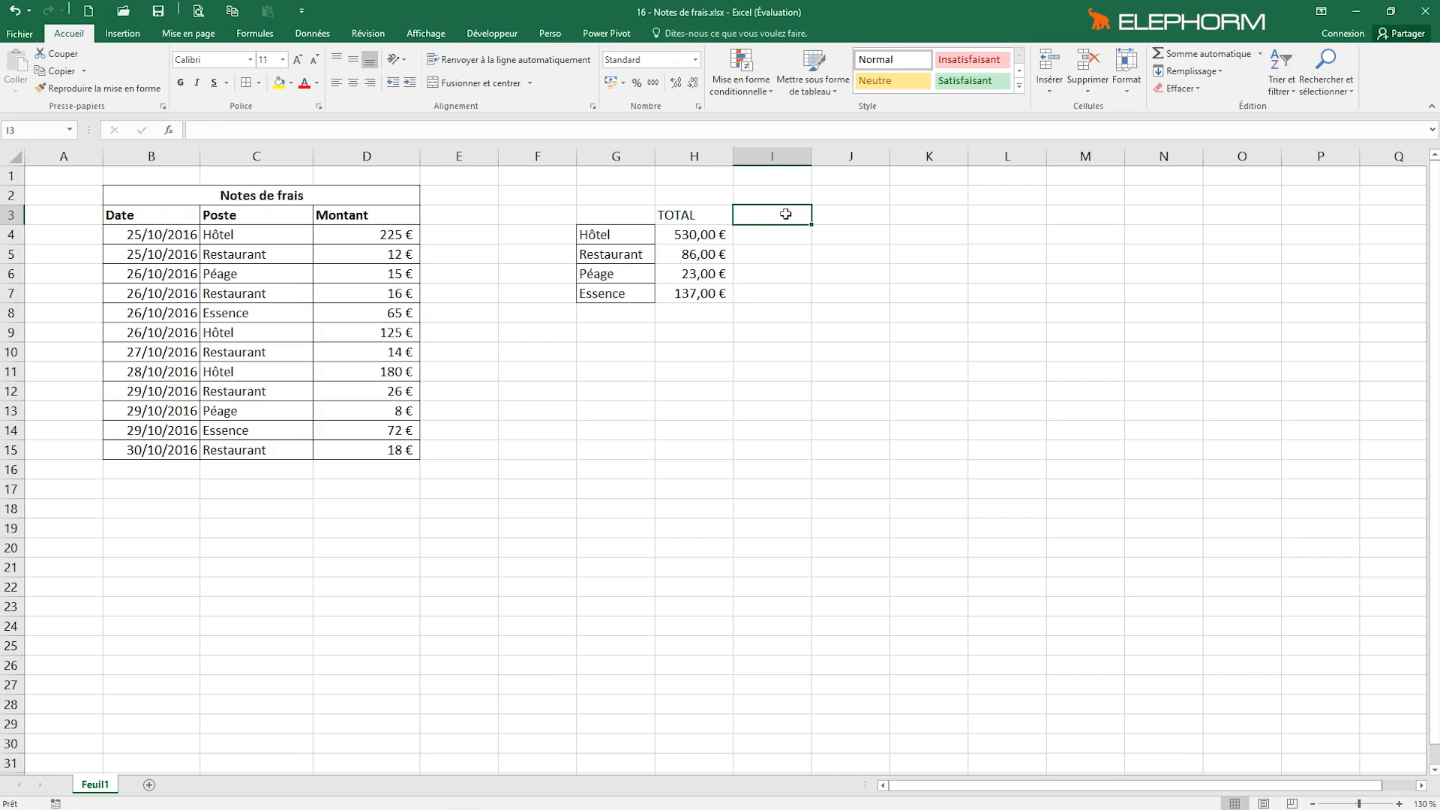
type("NOMBRE")
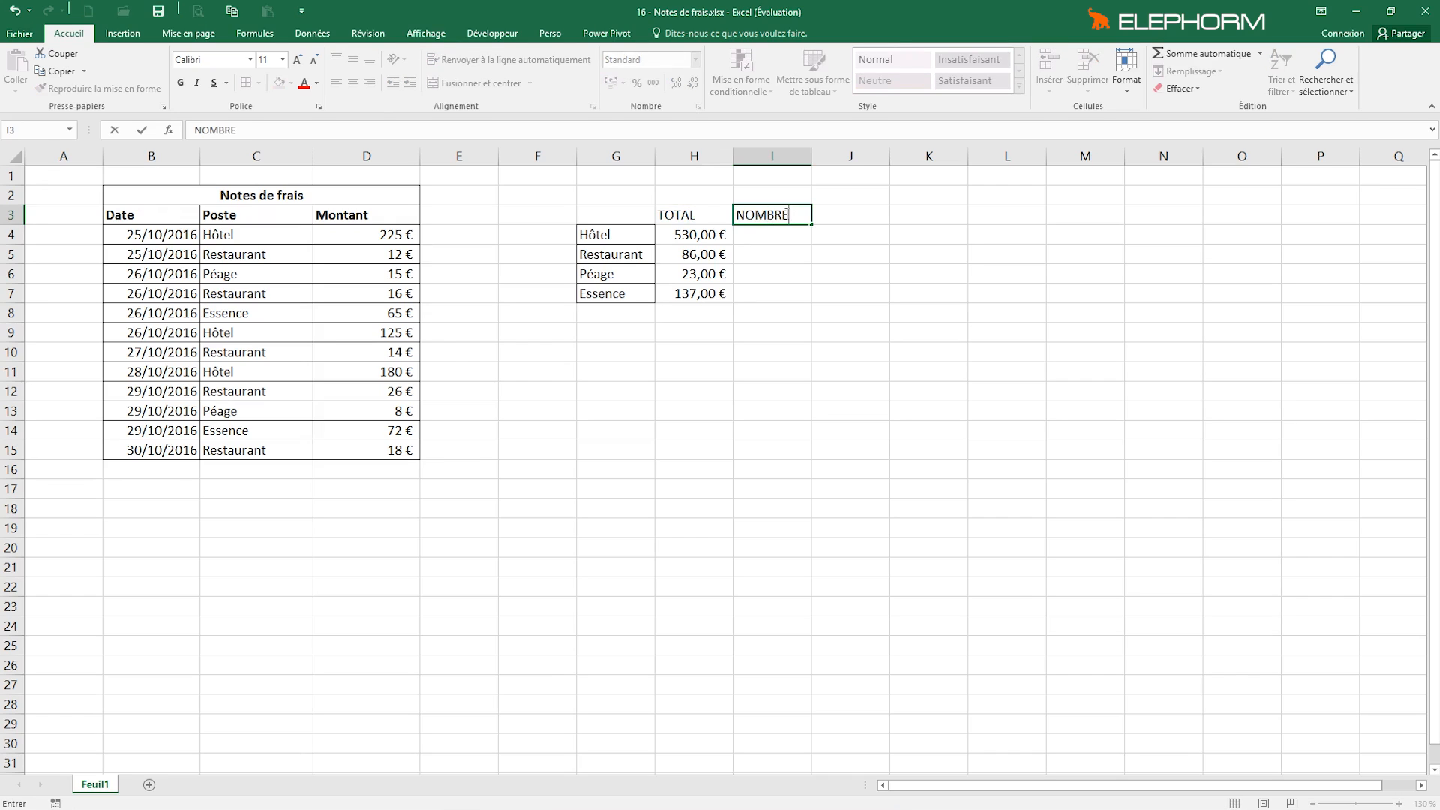
Insert the NB.SI function in I4, choosing it from the list of all functions.
left_click(761, 237)
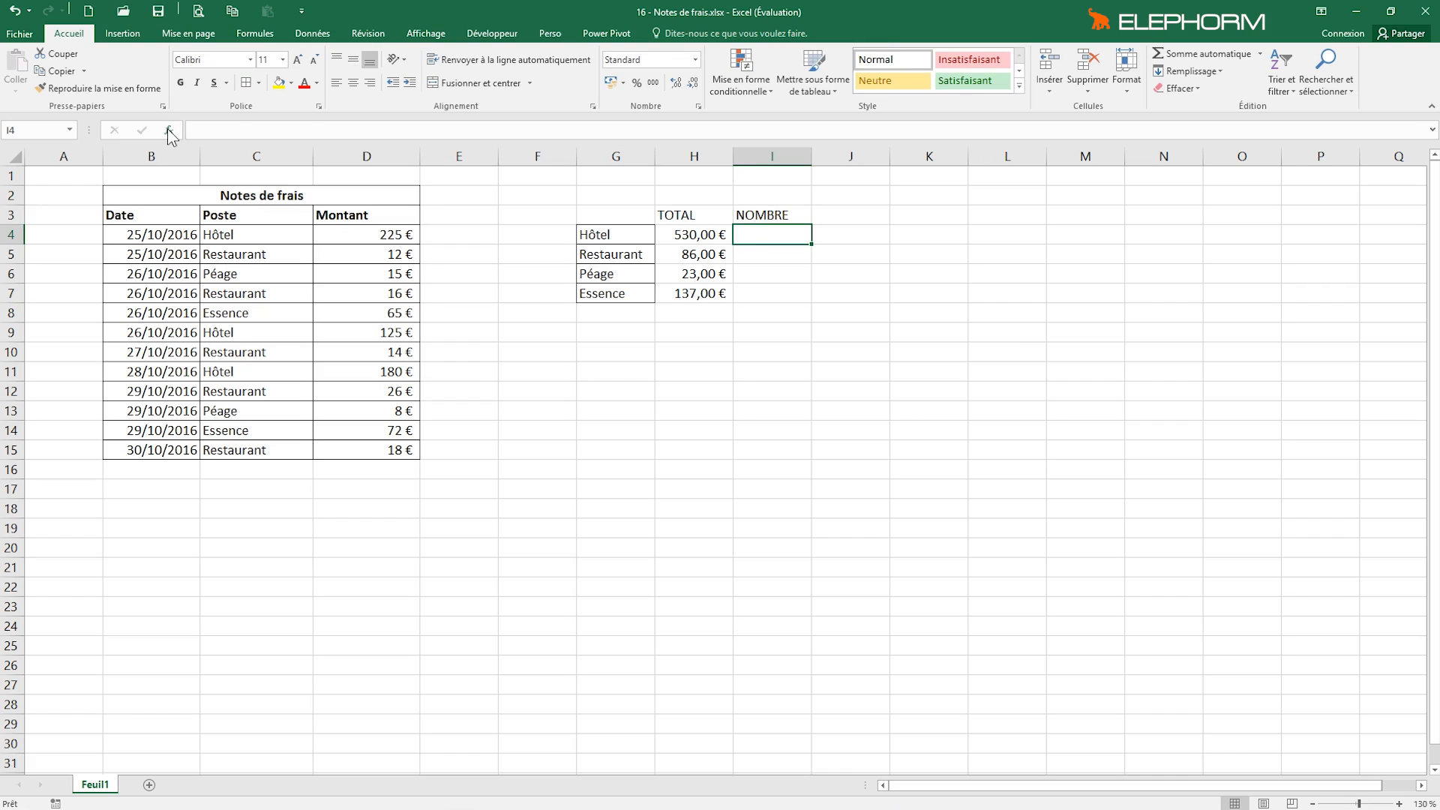
left_click(168, 130)
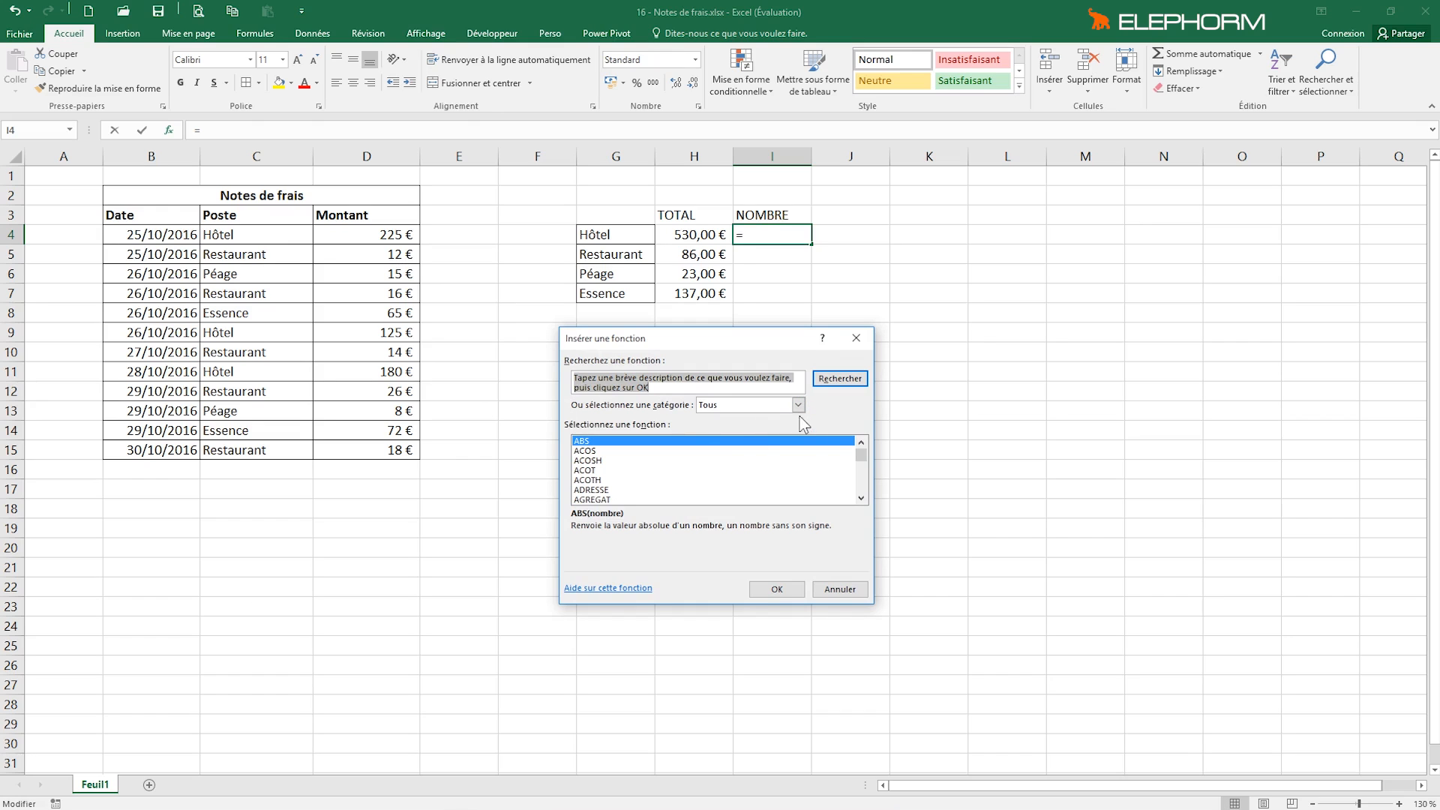
left_click(597, 450)
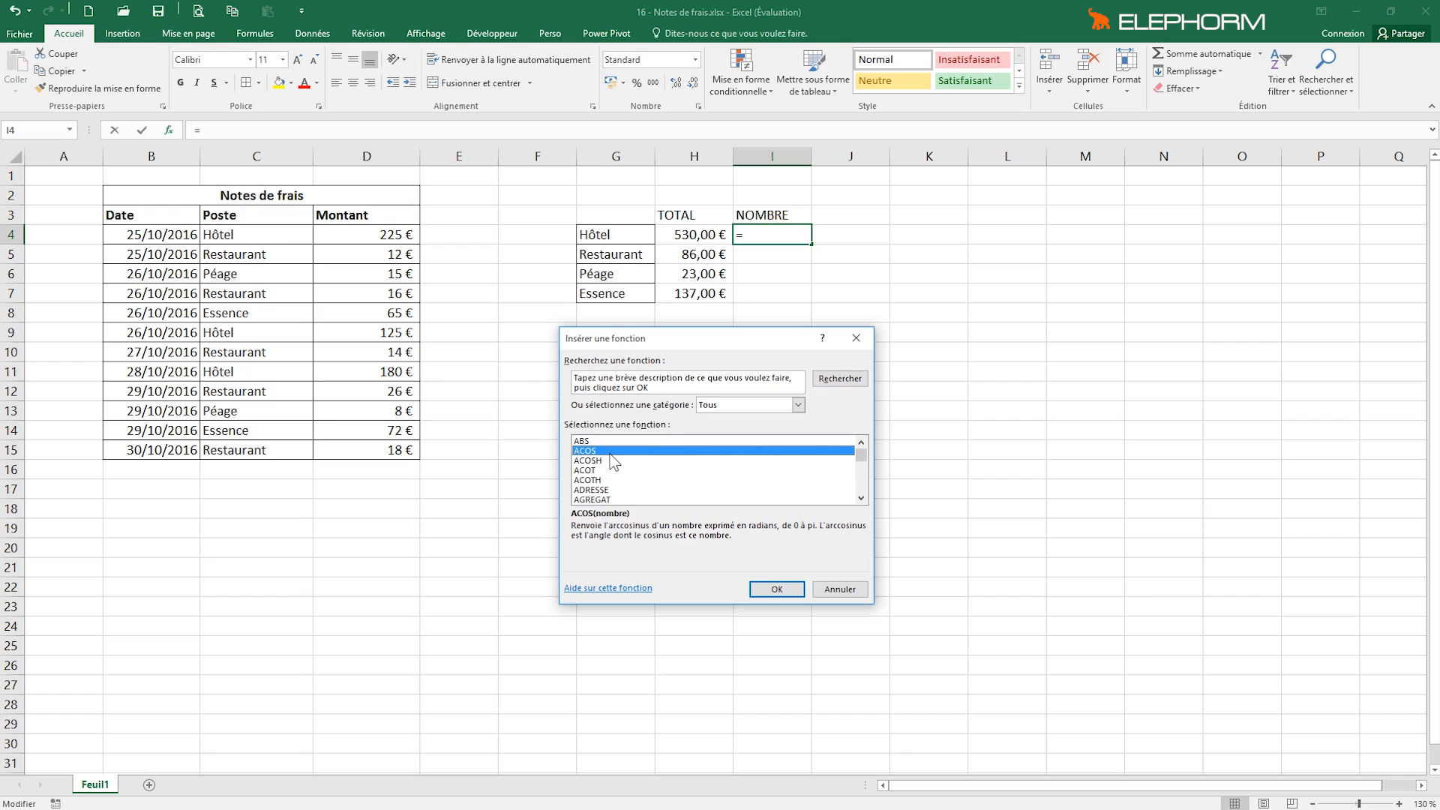
key("n")
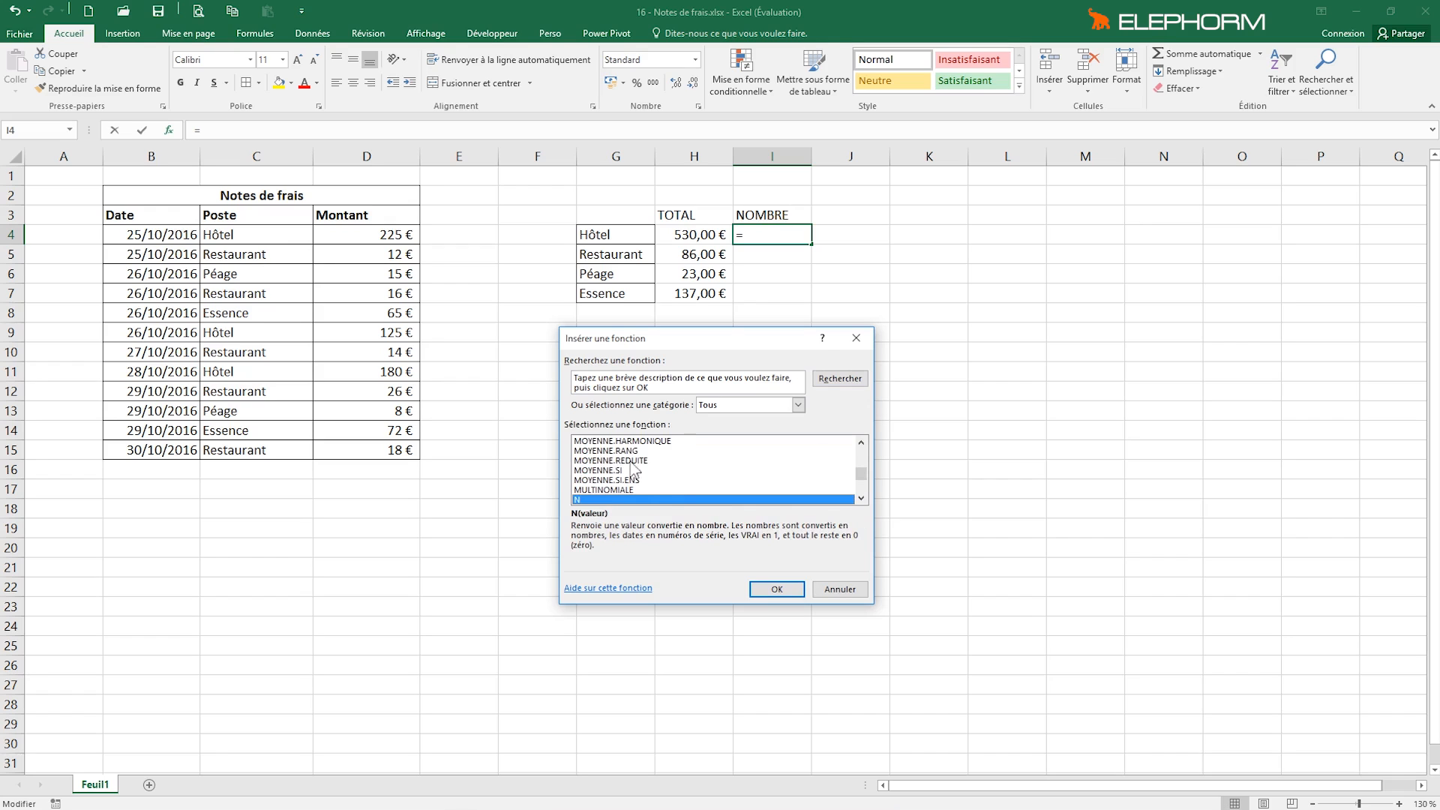
left_click(861, 499)
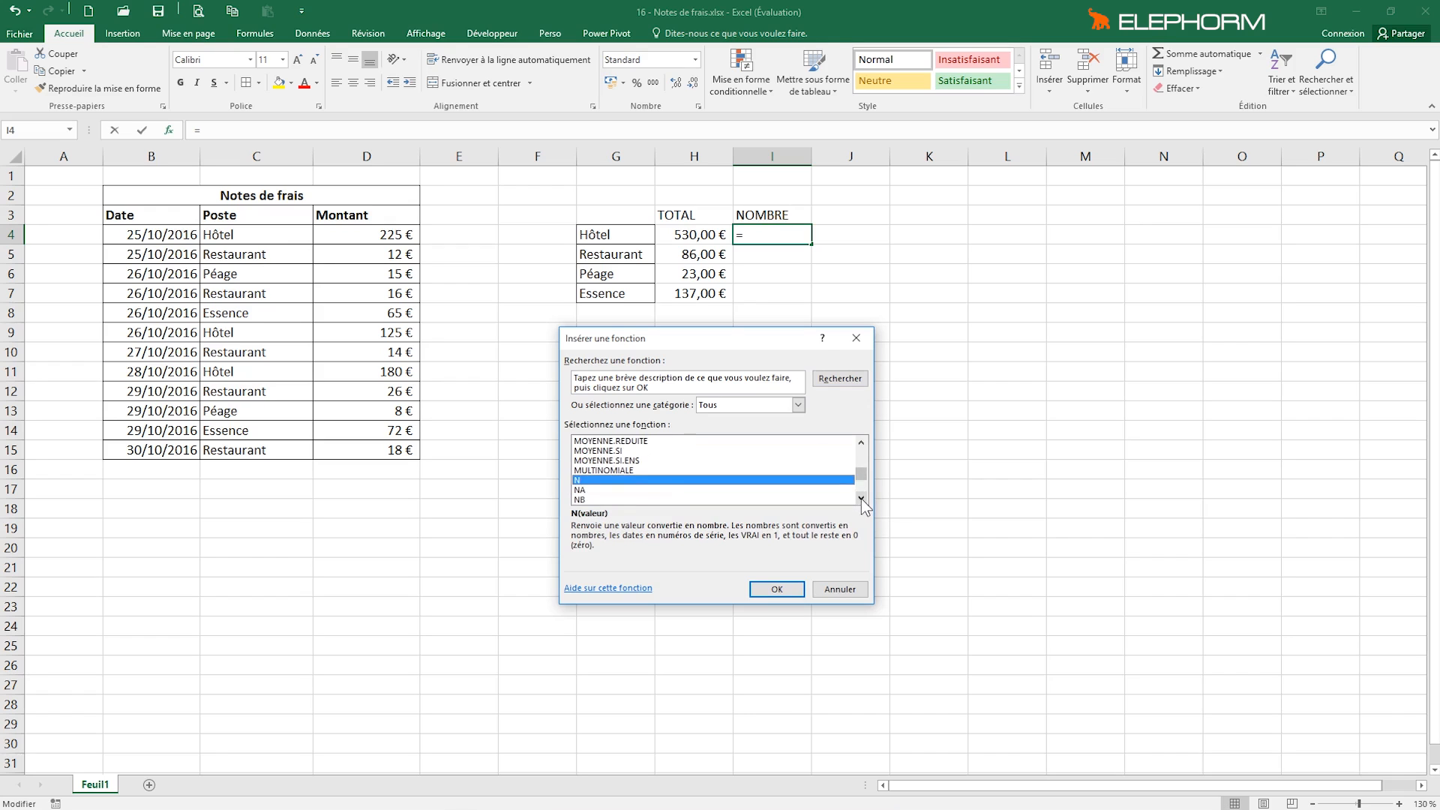
left_click(861, 500)
left_click(860, 499)
left_click(861, 498)
left_click(861, 498)
left_click(861, 498)
left_click(861, 498)
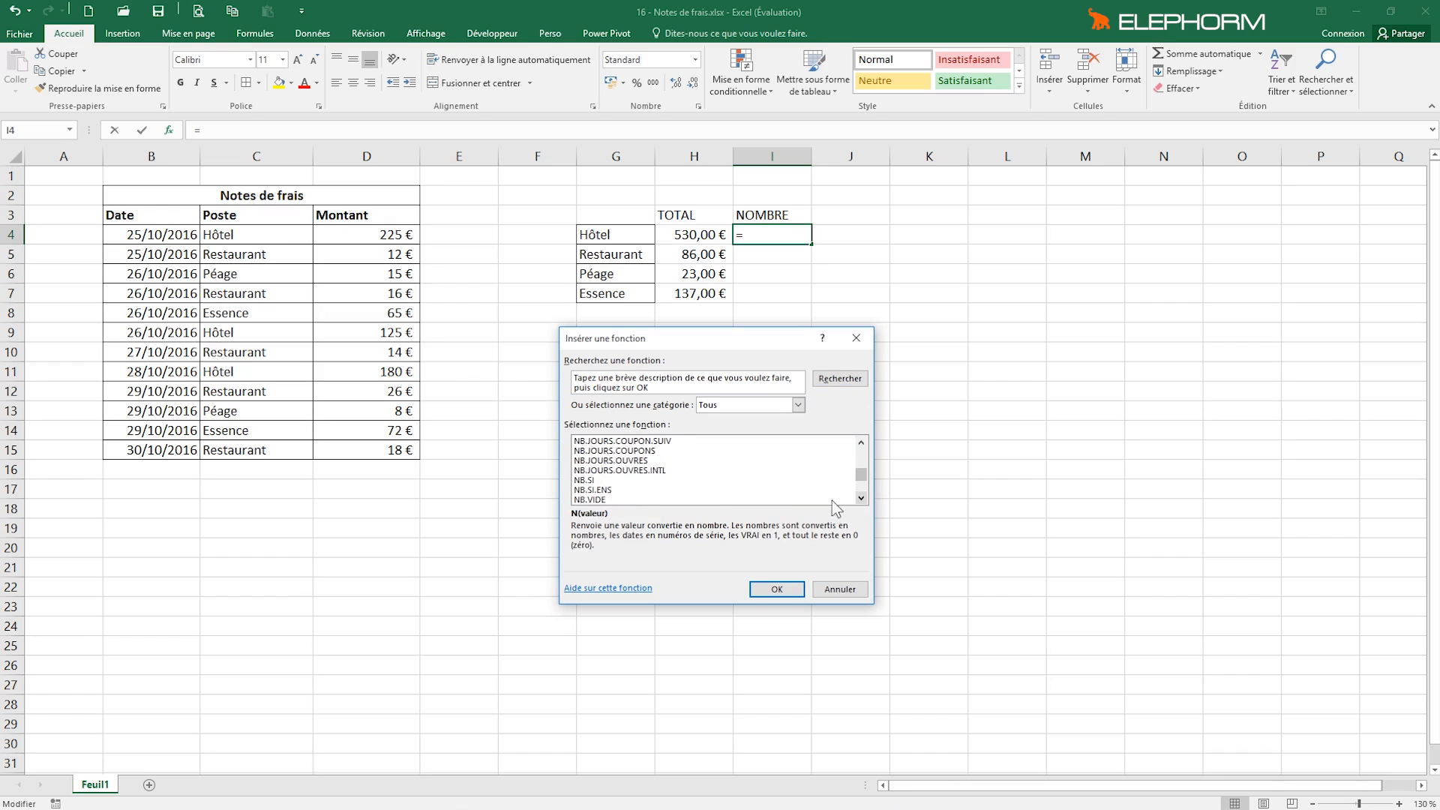
left_click(590, 480)
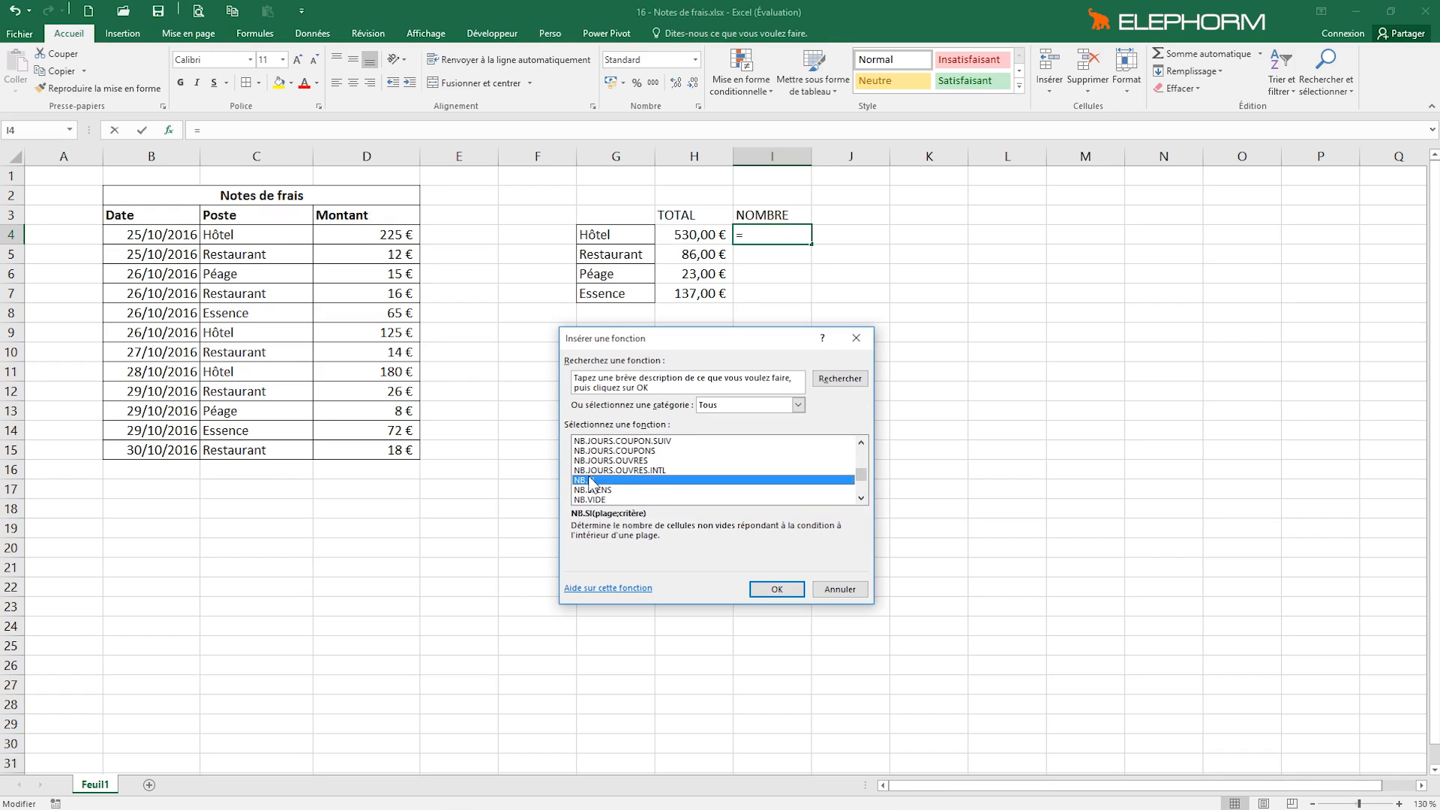
left_click(799, 596)
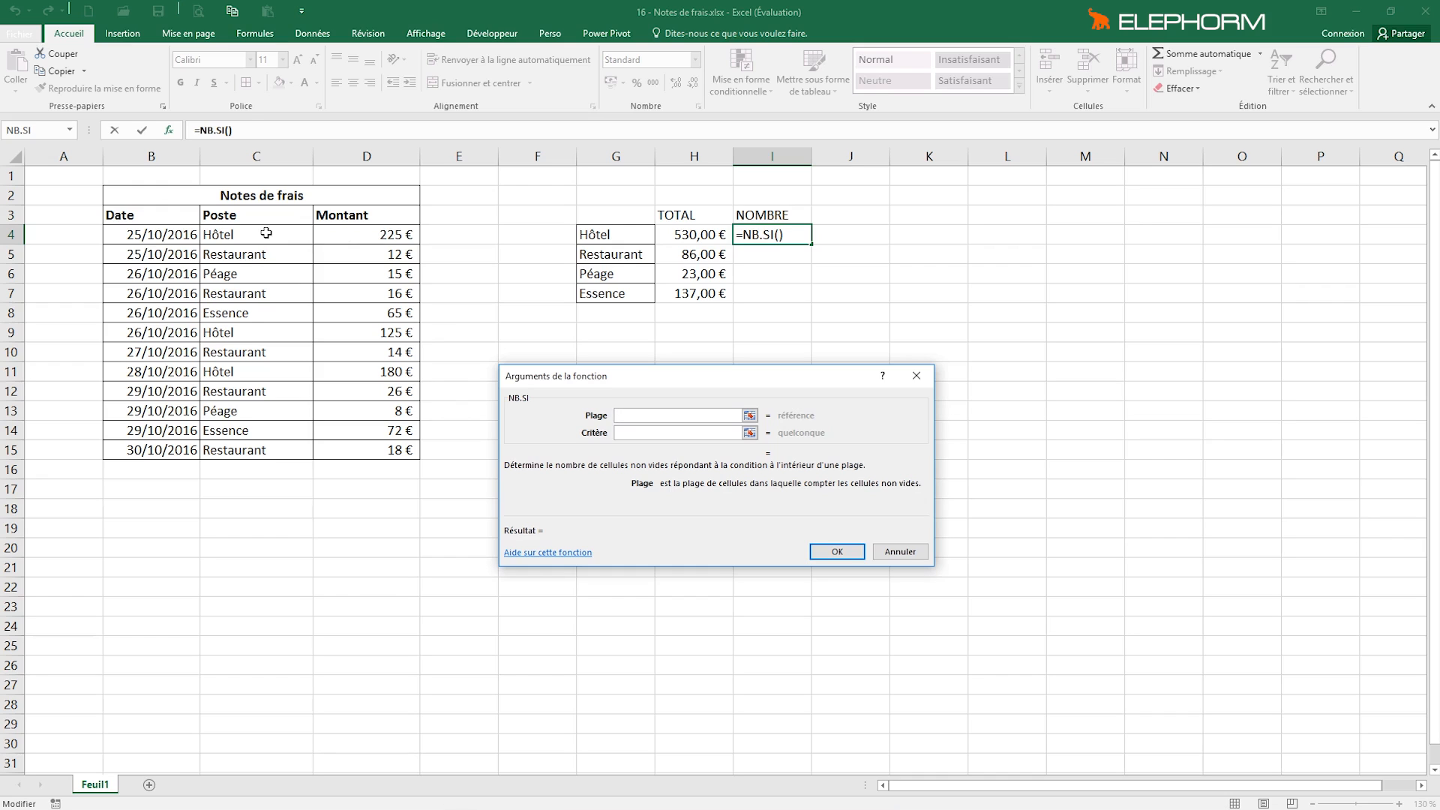
Complete I4's NB.SI with Plage as the absolute range $C$4:$C$15 and Critère as the relative reference G4.
mouse_move(266, 233)
left_mouse_down()
mouse_move(283, 253)
mouse_move(284, 456)
left_mouse_up()
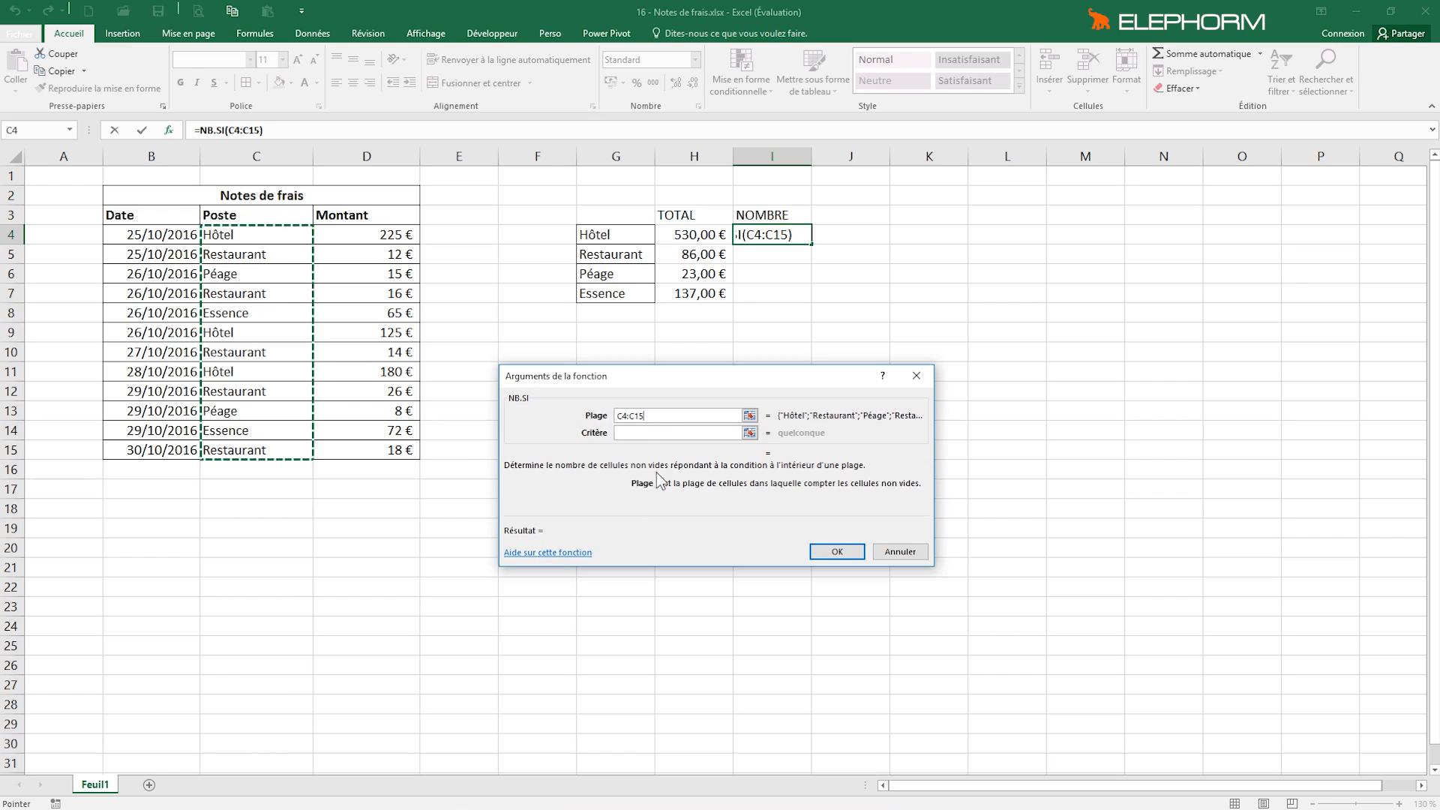
left_click(647, 433)
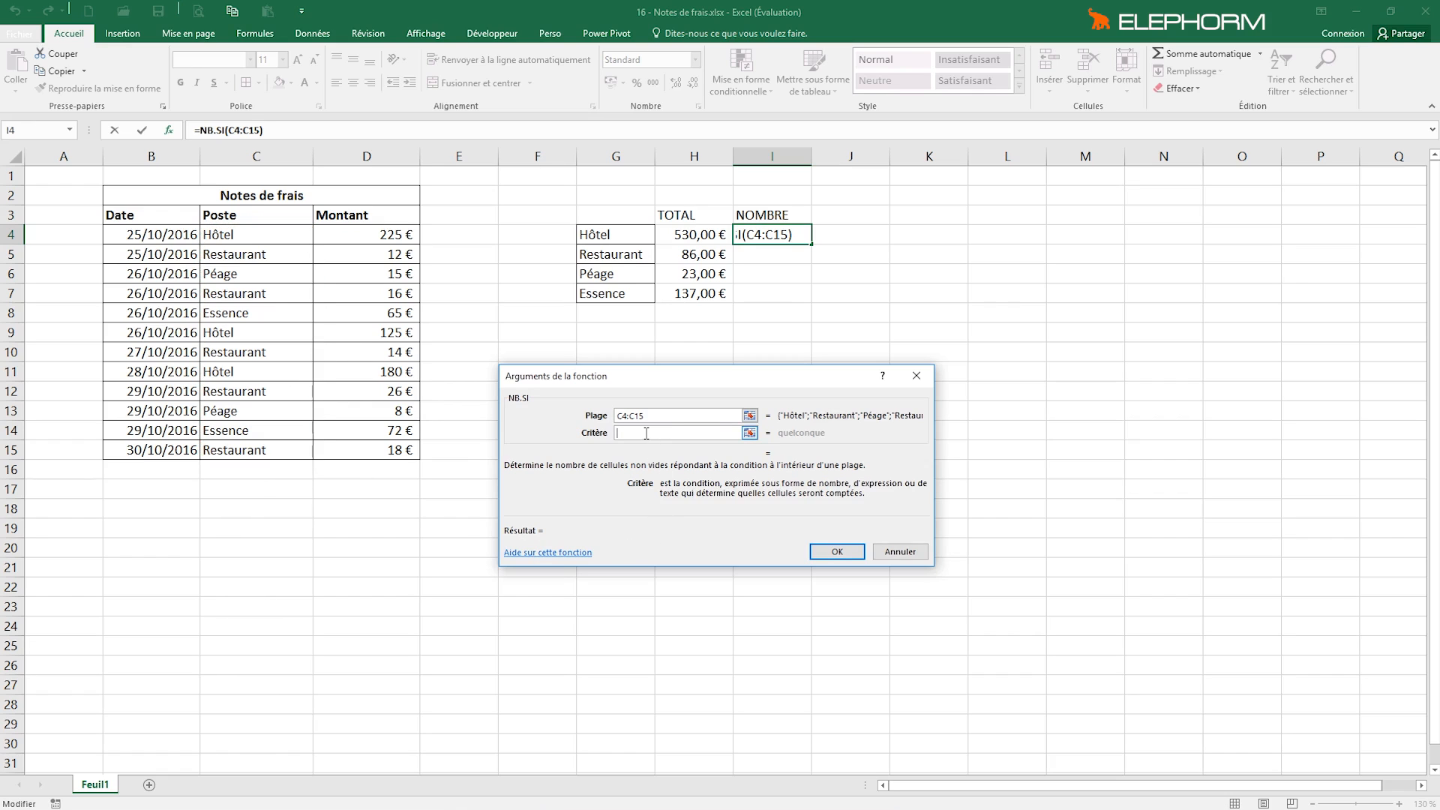
left_click(623, 235)
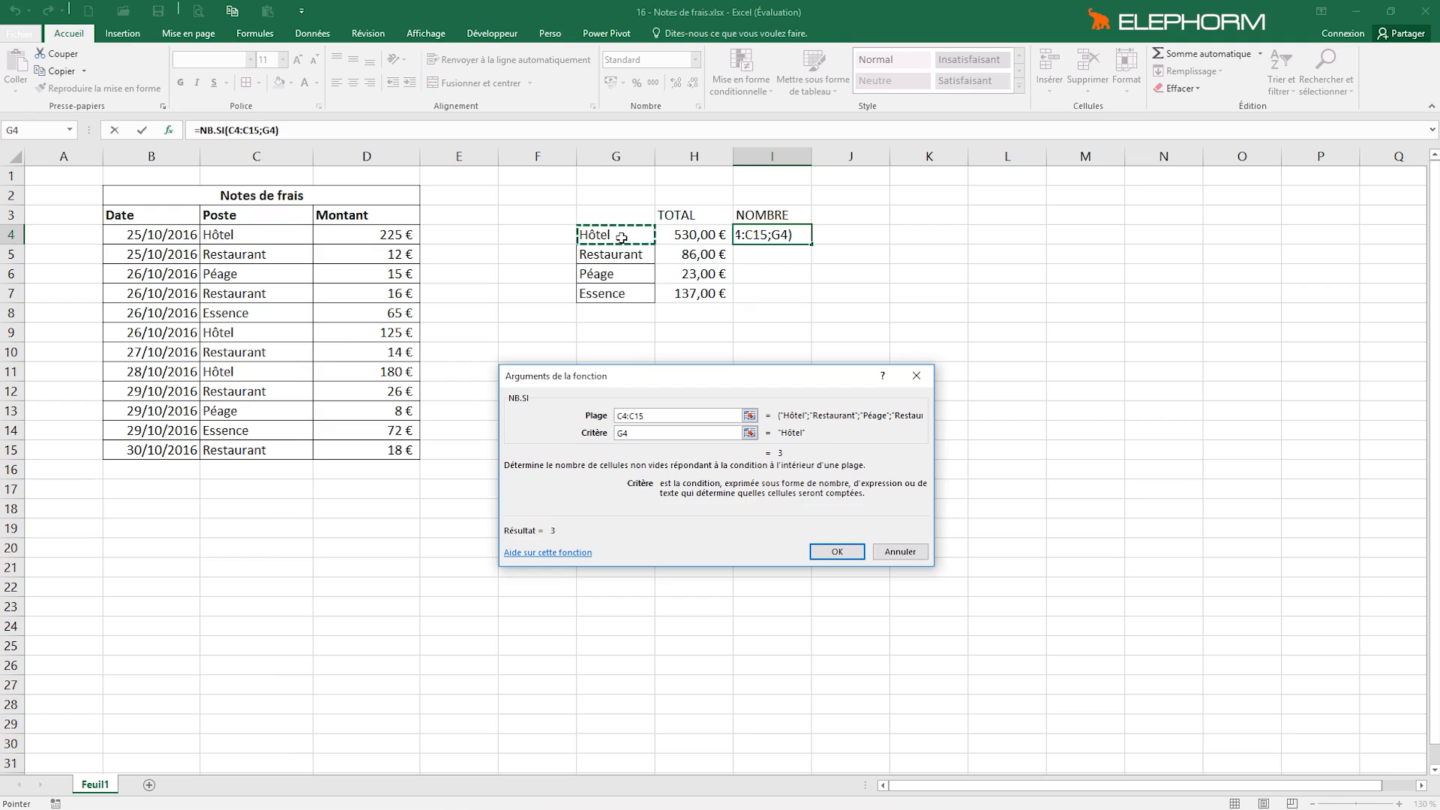
left_click(654, 417)
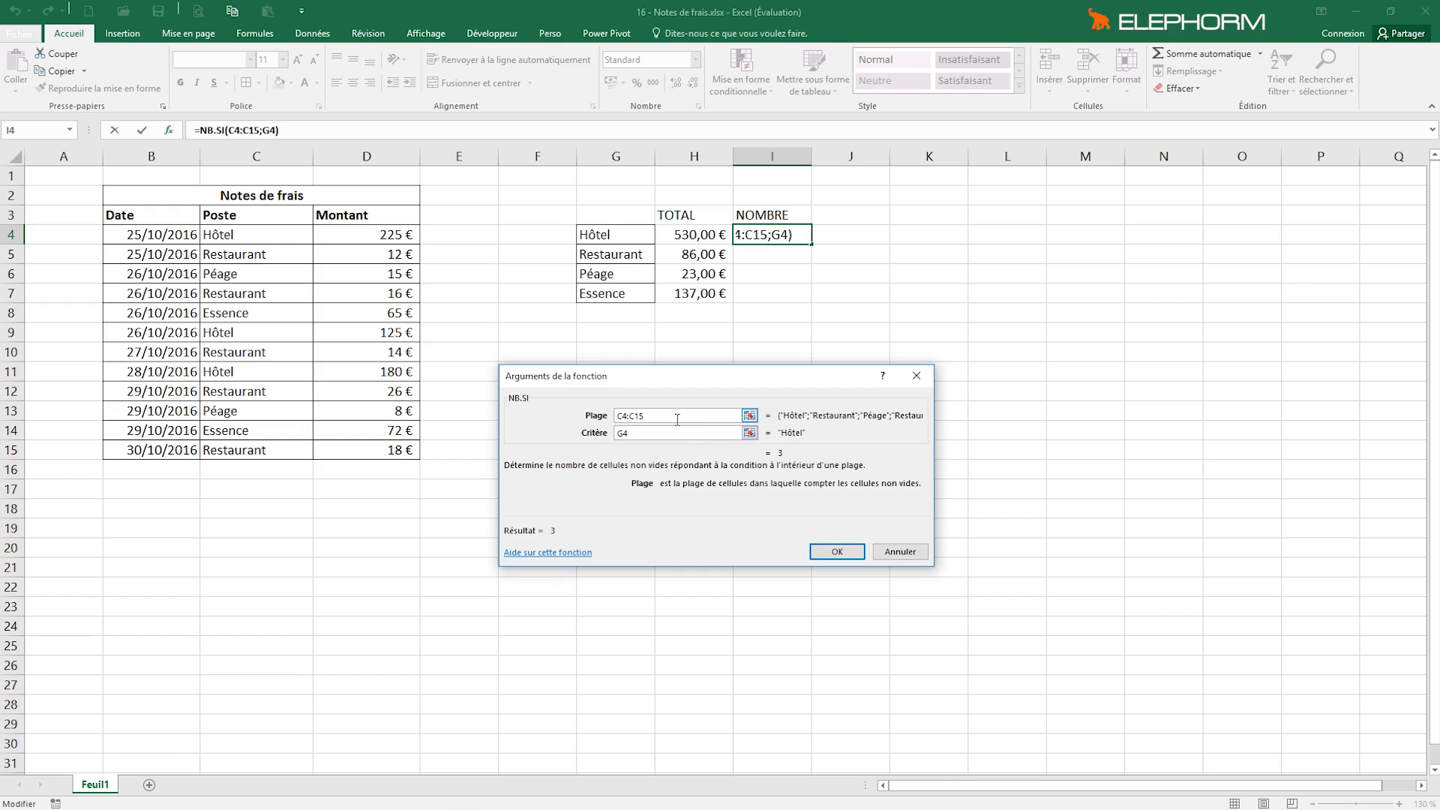
key("F4")
left_click(657, 436)
key("F4")
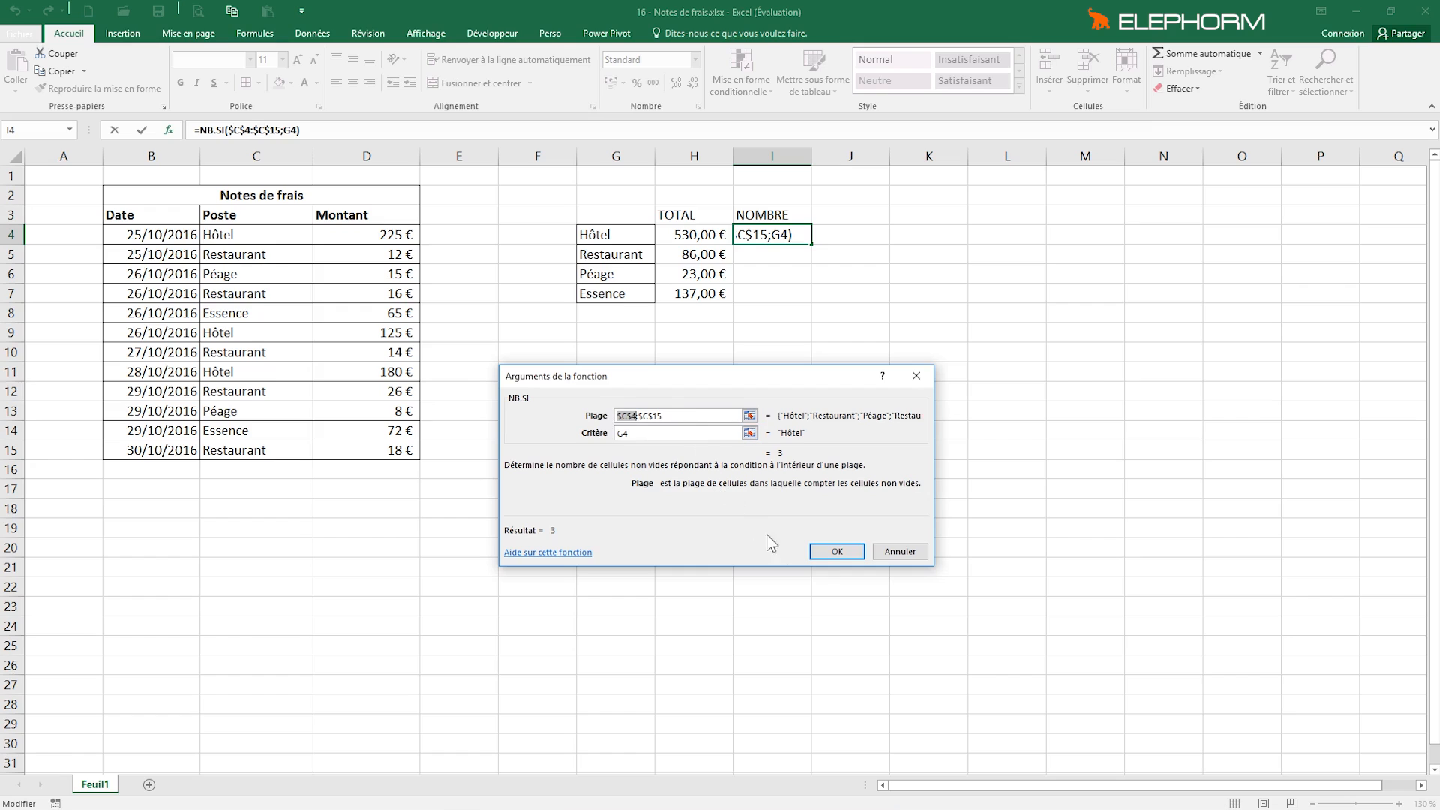
left_click(843, 552)
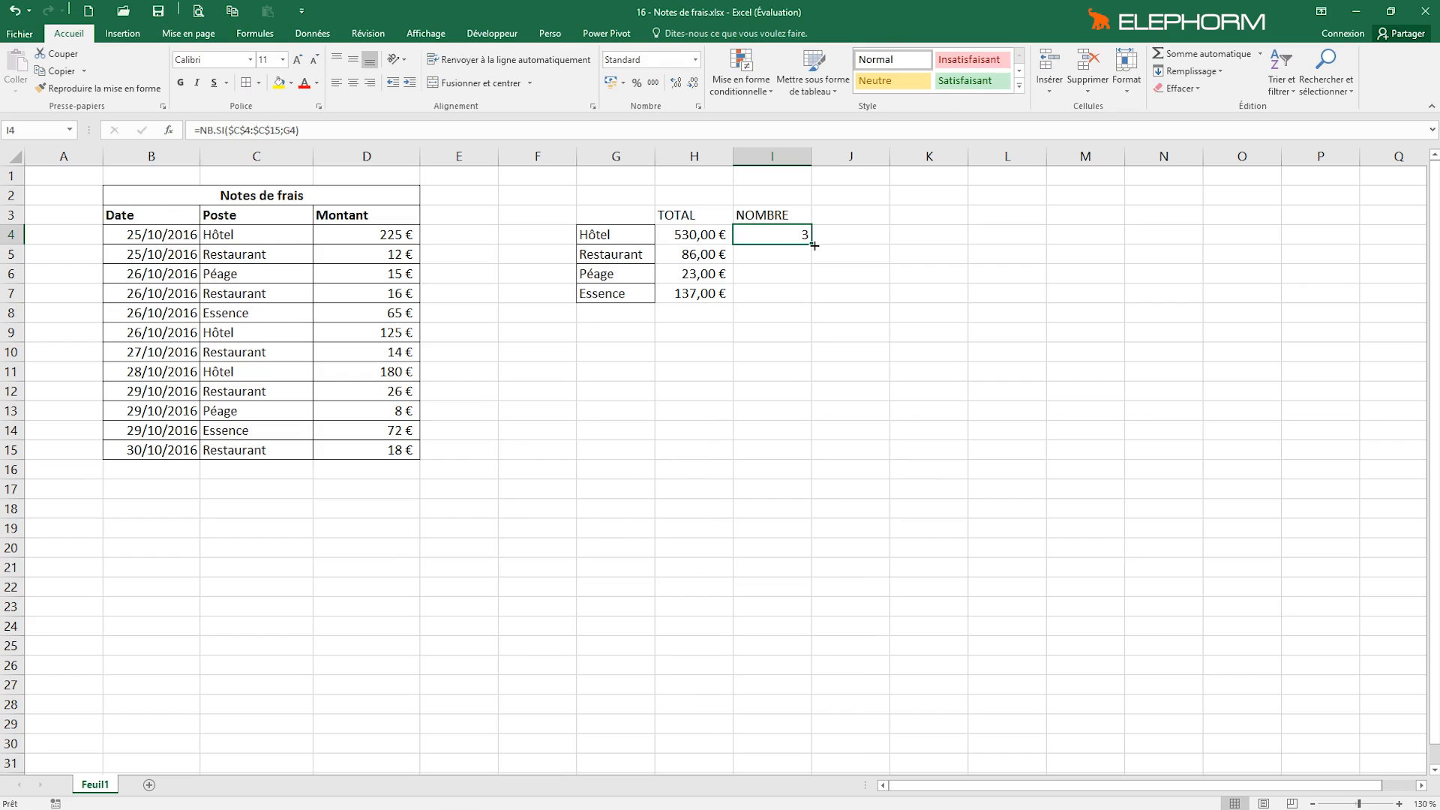
Fill I4's formula down to I7 and apply all borders (Toutes les bordures) to the summary table G3:I7.
left_click_drag(813, 245, 812, 301)
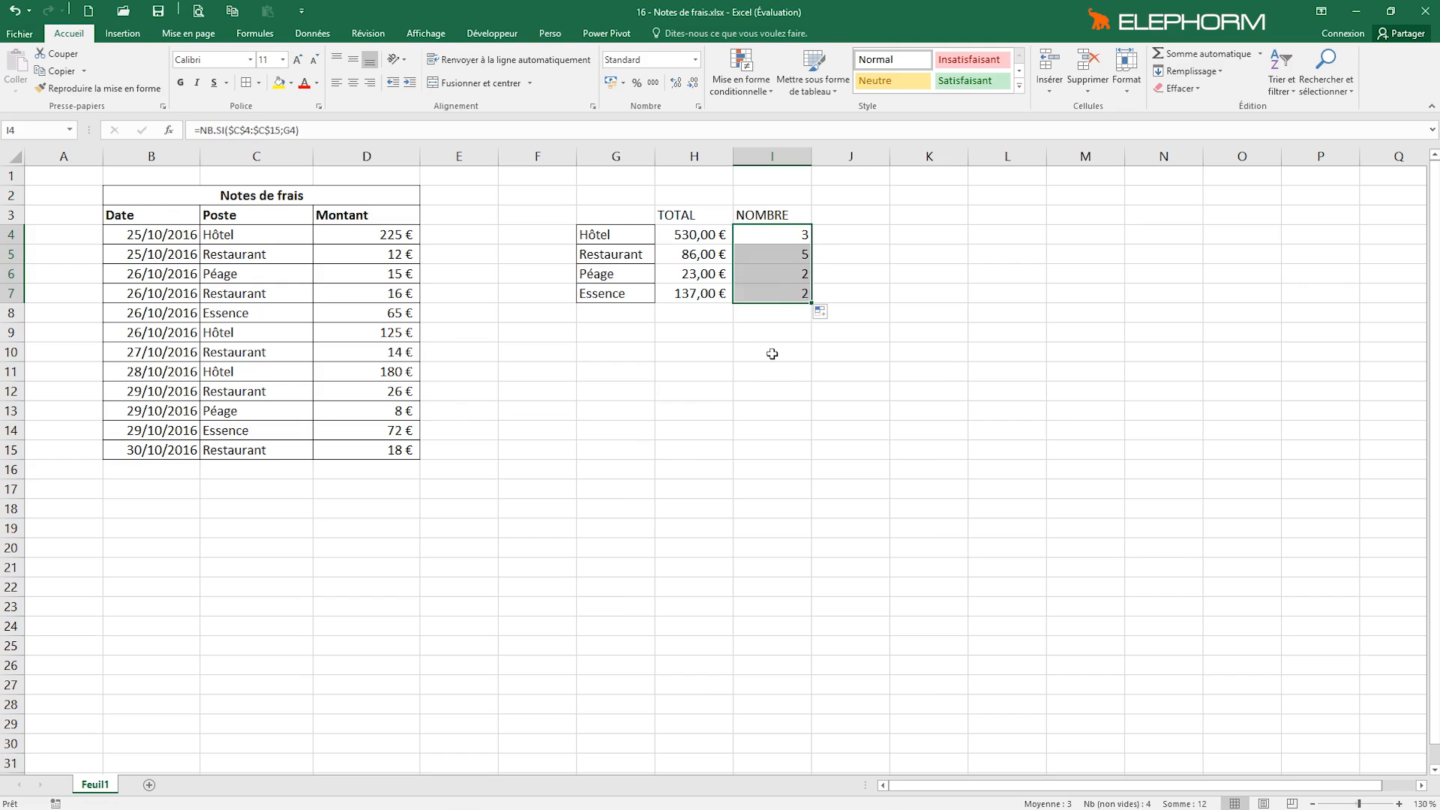
left_click(682, 234)
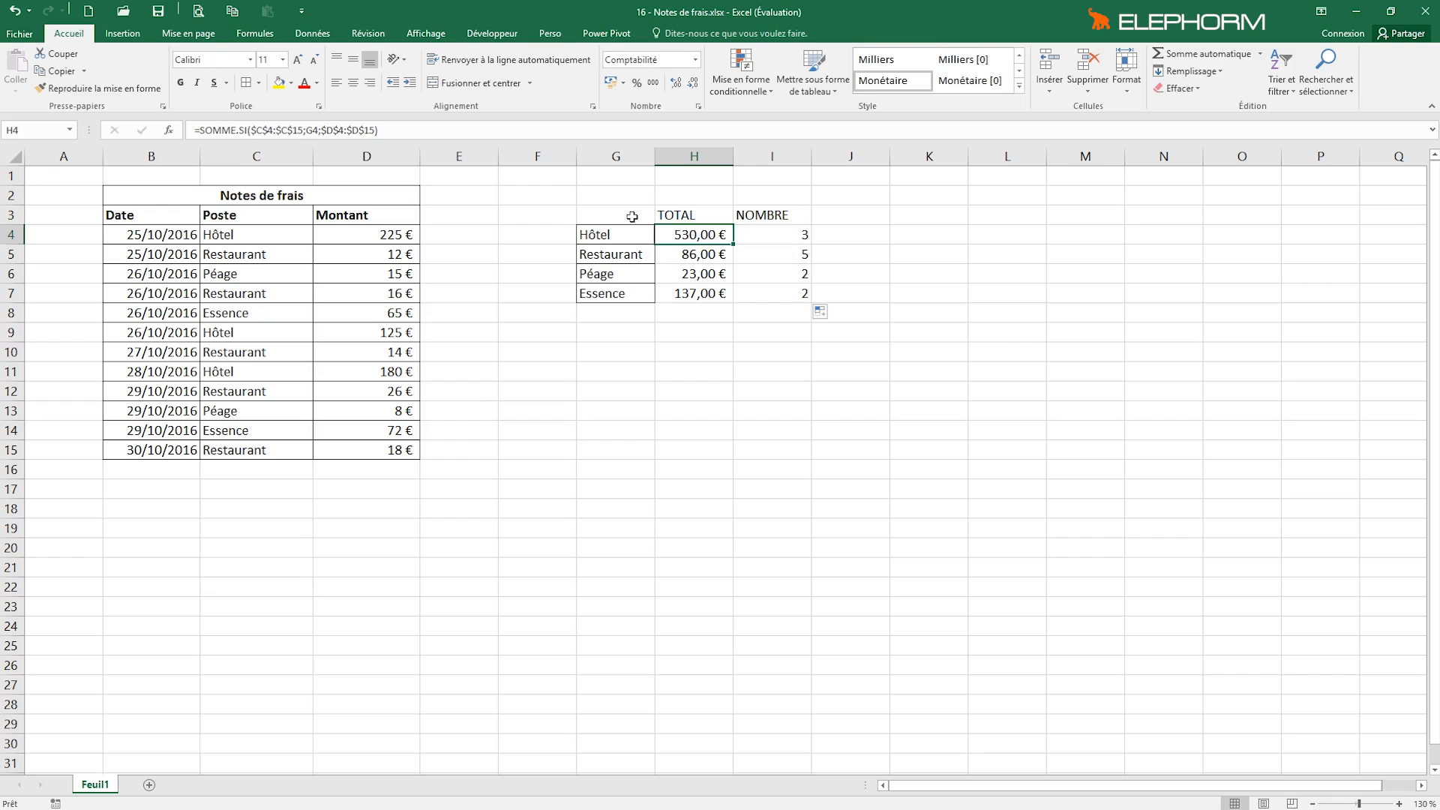
left_click_drag(628, 217, 811, 303)
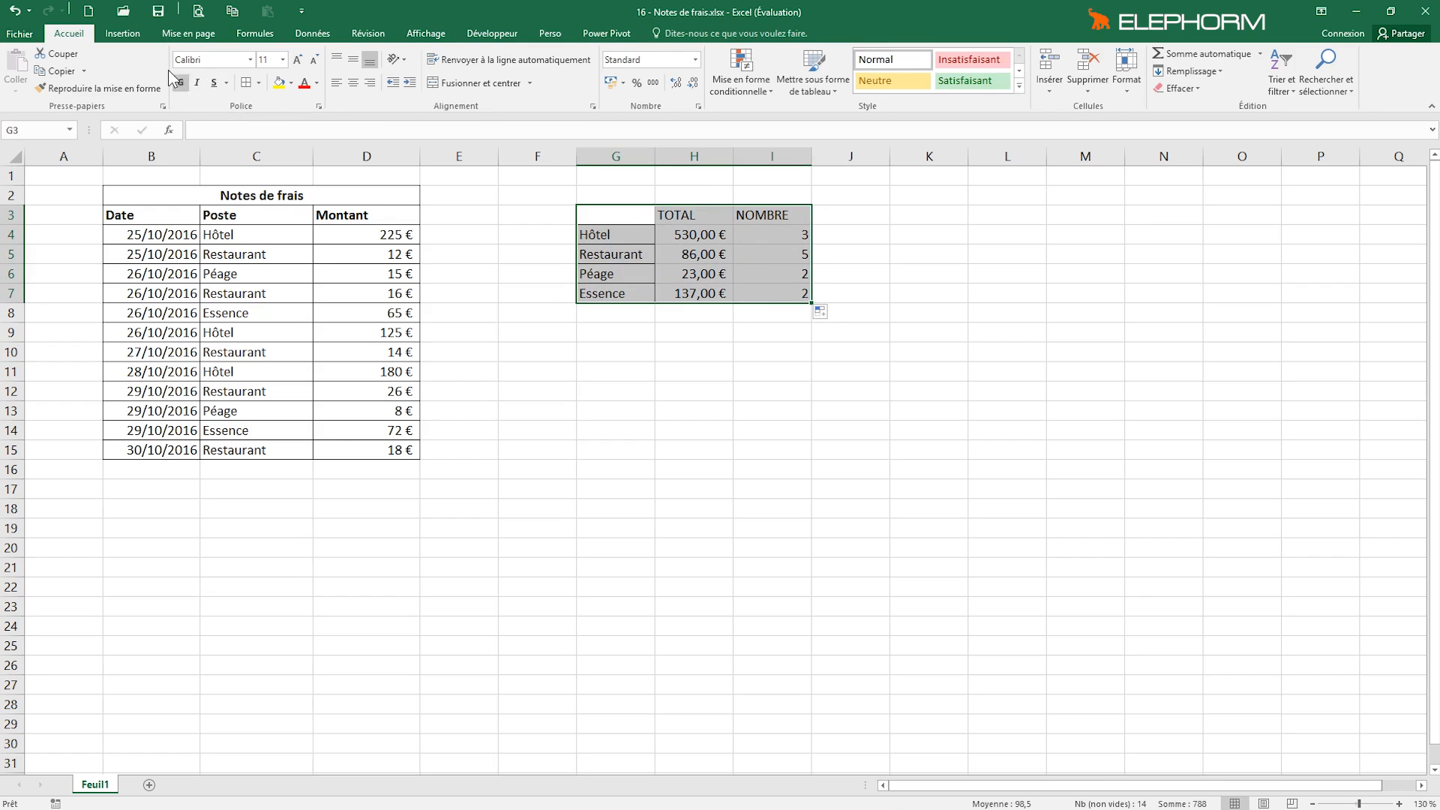
left_click(258, 83)
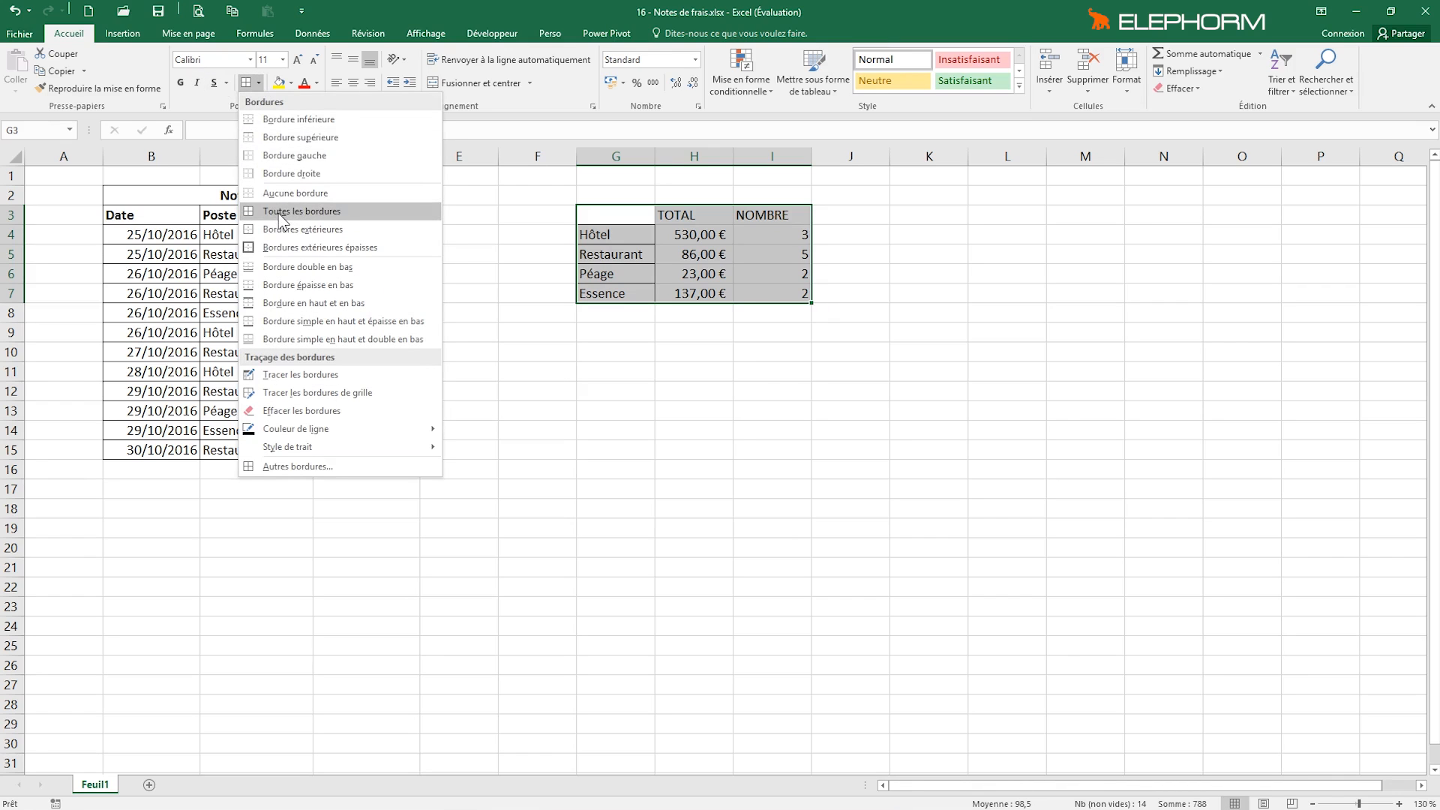
left_click(363, 213)
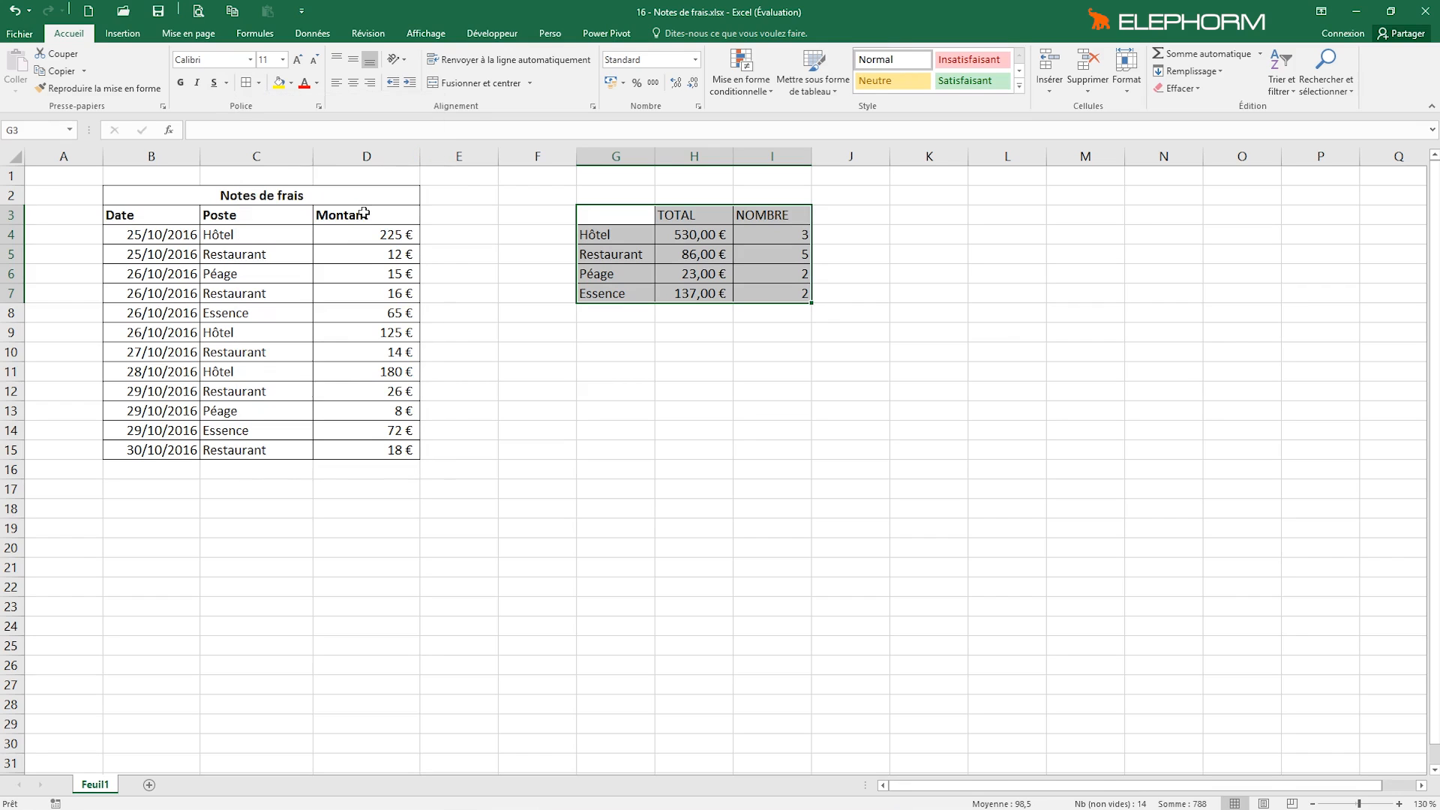